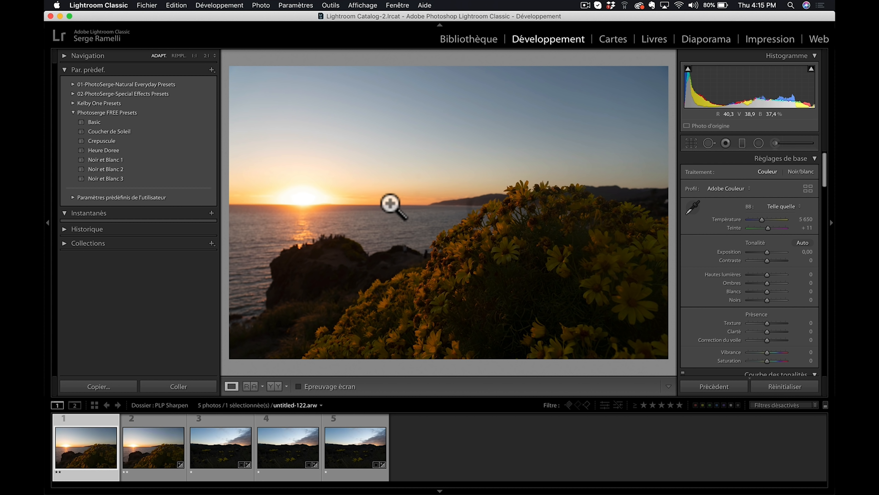
# Apply the Coucher de Soleil preset to the first photo and refine its tones to Contraste +31, Blancs +8 and Noirs -15
pyautogui.click(127, 133)
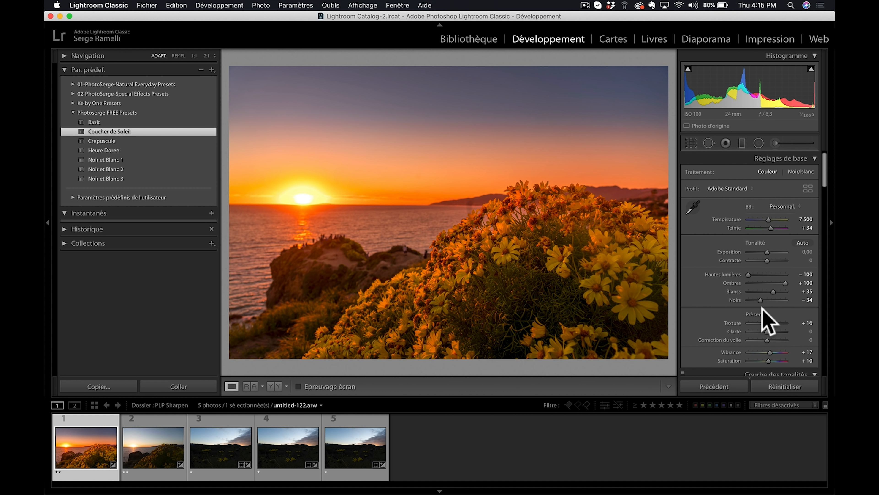
pyautogui.moveTo(760, 300)
pyautogui.mouseDown()
pyautogui.moveTo(713, 297)
pyautogui.moveTo(763, 300)
pyautogui.mouseUp()
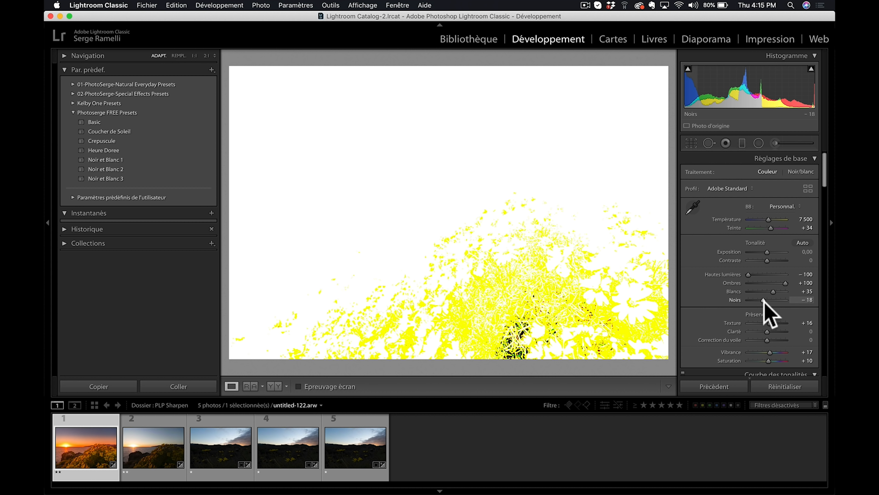
pyautogui.moveTo(763, 300); pyautogui.dragTo(763, 300)
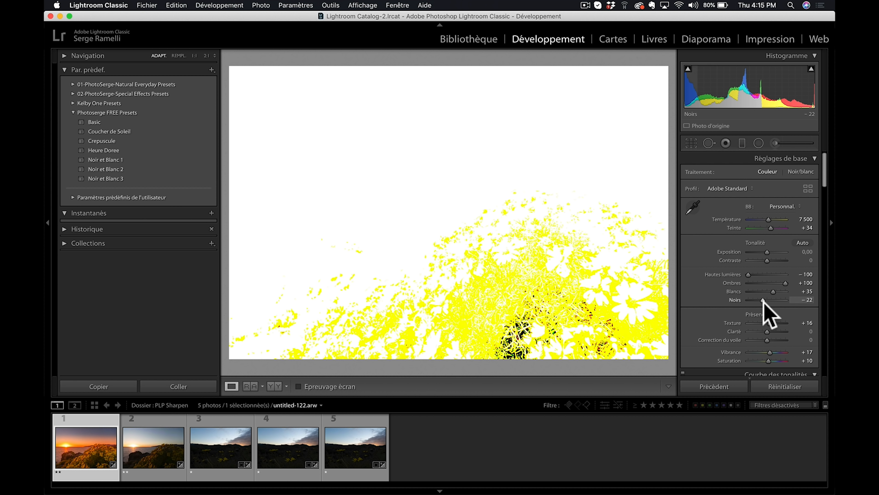
pyautogui.moveTo(764, 300); pyautogui.dragTo(767, 291)
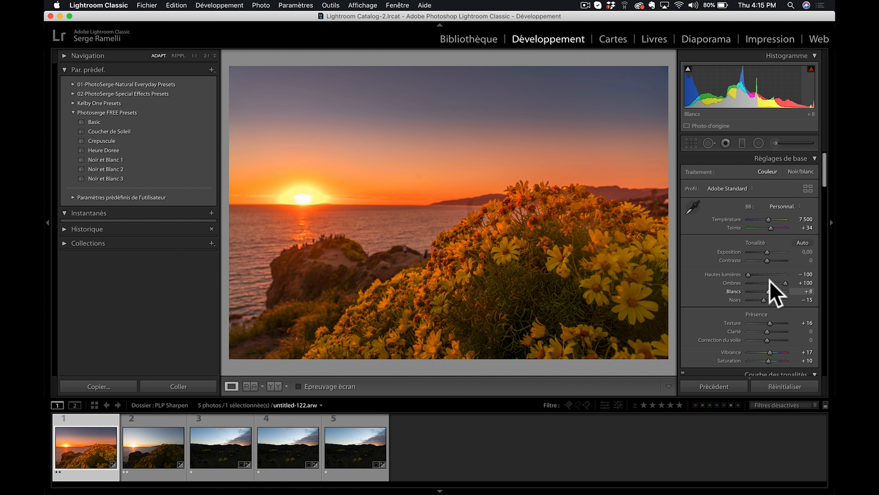
pyautogui.click(772, 261)
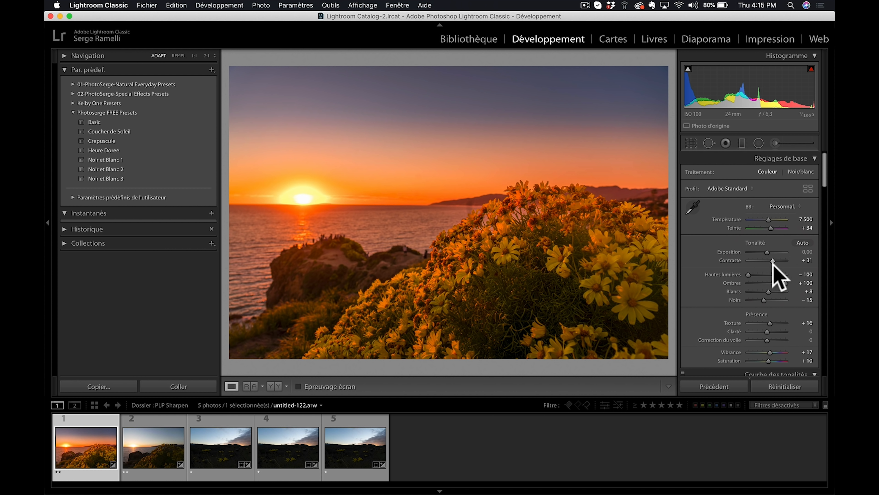
# Crop the photo to a 16 x 9 aspect ratio, shifting the frame lower to remove sky and keep the flowers
pyautogui.click(692, 146)
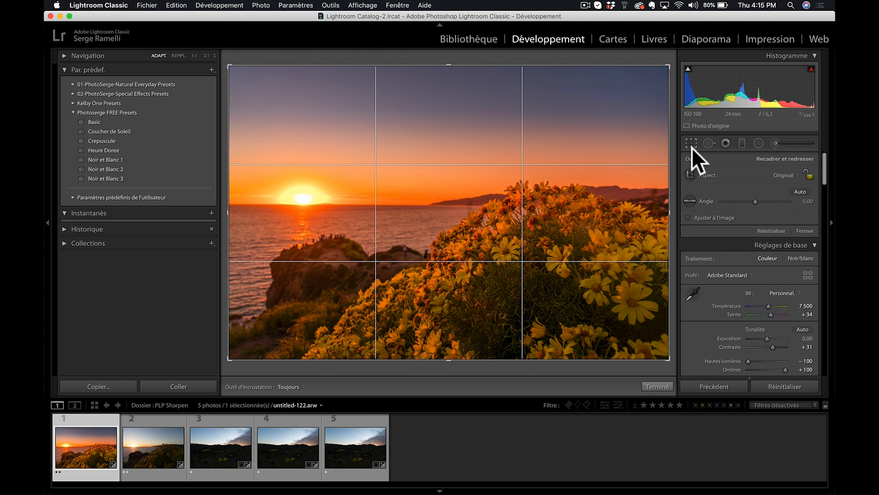
pyautogui.click(787, 173)
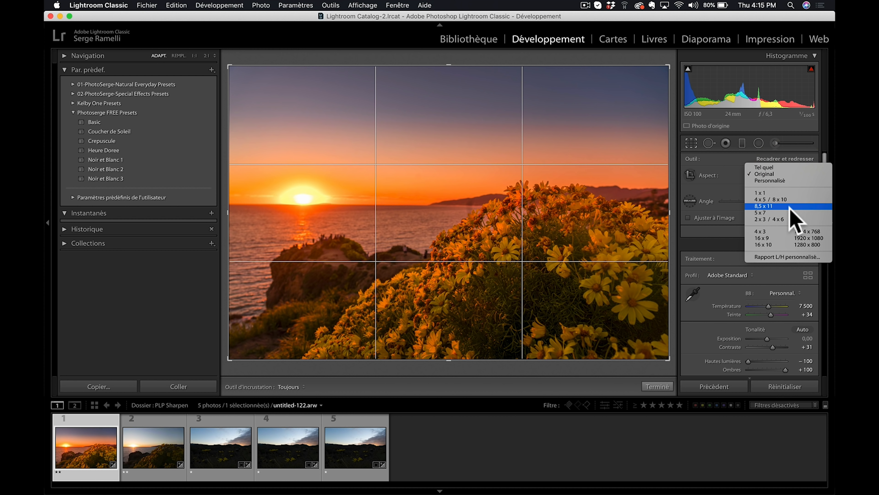
pyautogui.click(791, 238)
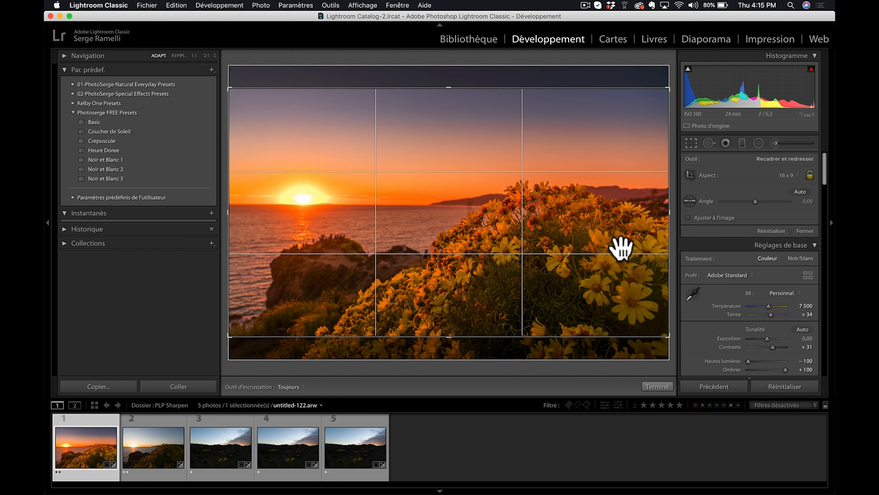
pyautogui.moveTo(618, 245); pyautogui.dragTo(624, 207)
pyautogui.press('Return')
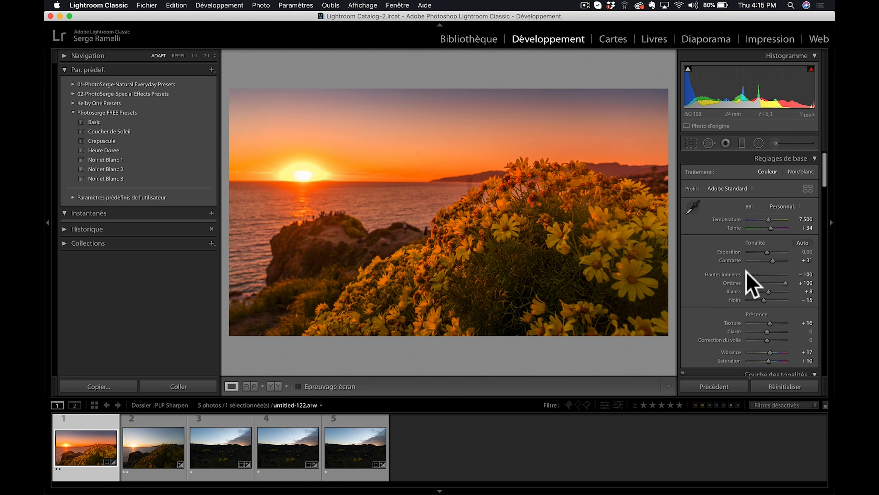
# Set Hautes lumières to -62 and examine the sharpness of the flowers and the distant cliff at 1:1
pyautogui.moveTo(749, 274); pyautogui.dragTo(756, 275)
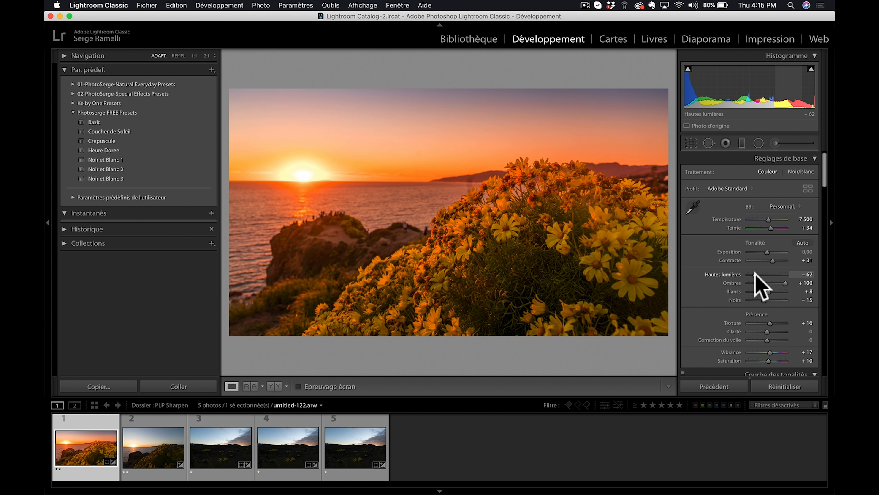
pyautogui.click(497, 232)
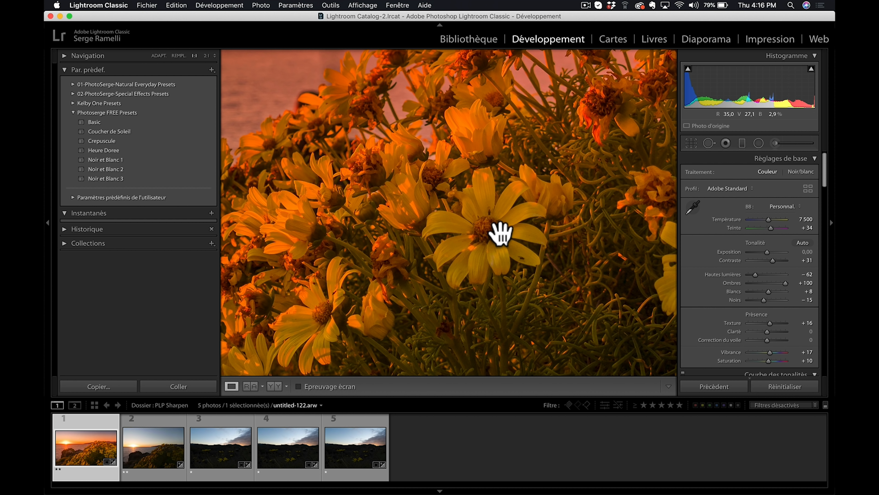
pyautogui.moveTo(495, 243); pyautogui.dragTo(564, 239)
pyautogui.moveTo(389, 237); pyautogui.dragTo(523, 214)
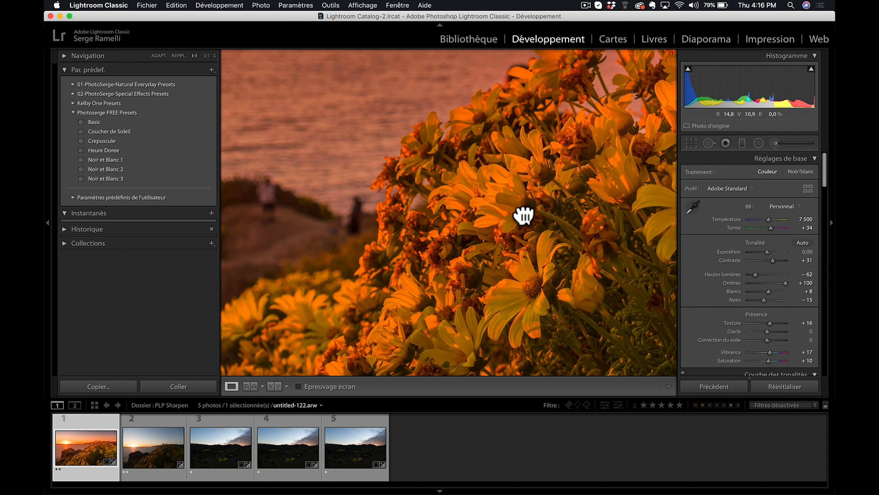
pyautogui.moveTo(479, 264); pyautogui.dragTo(628, 273)
pyautogui.moveTo(413, 265); pyautogui.dragTo(592, 276)
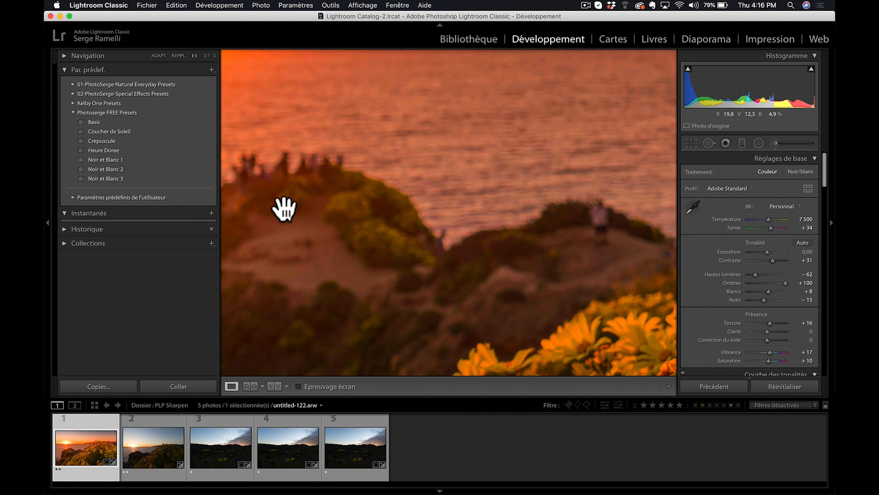
pyautogui.click(569, 245)
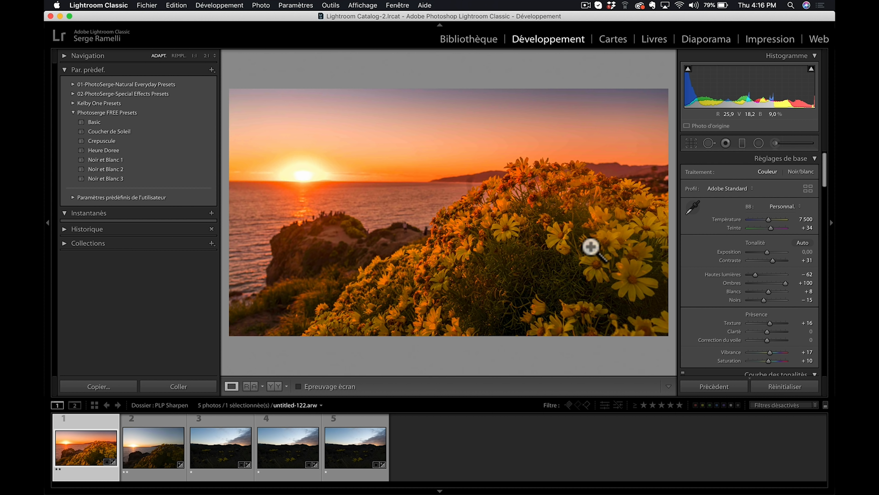
# Synchronise the first photo's develop settings and crop to the second photo, and check the second photo's cliff and people at 1:1
pyautogui.keyDown('super'); pyautogui.click(153, 451); pyautogui.keyUp('super')
pyautogui.click(727, 387)
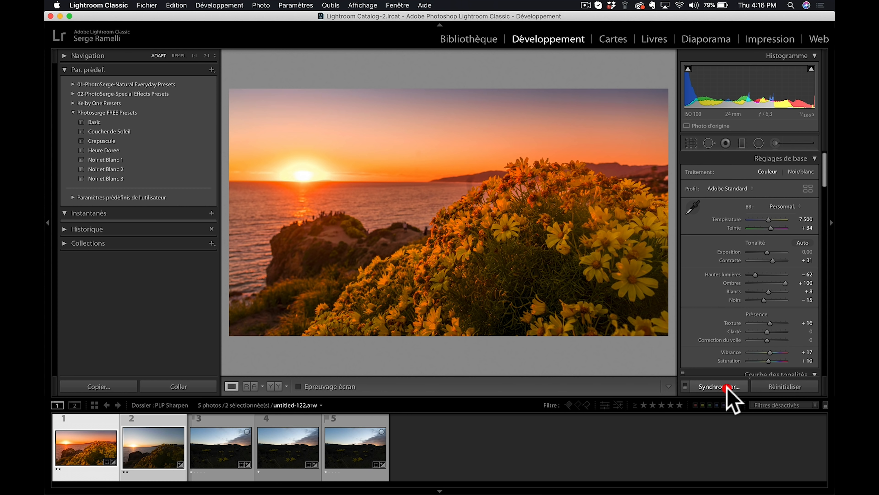
pyautogui.click(762, 376)
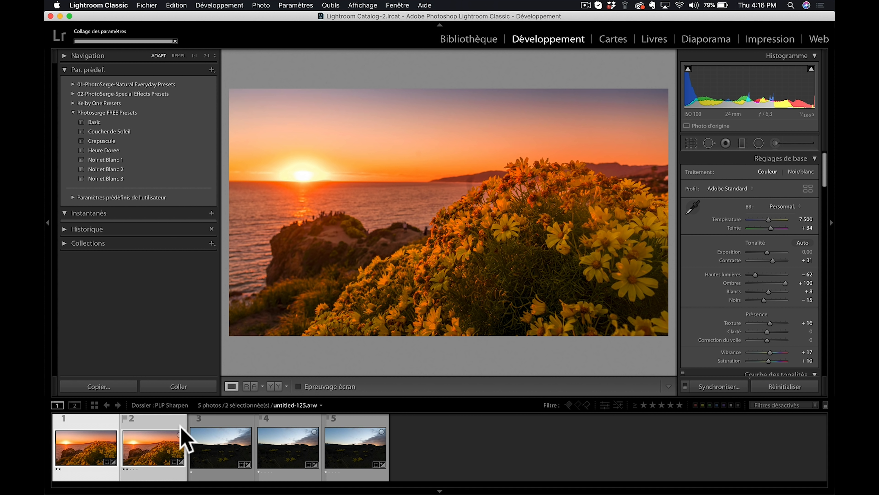
pyautogui.click(167, 430)
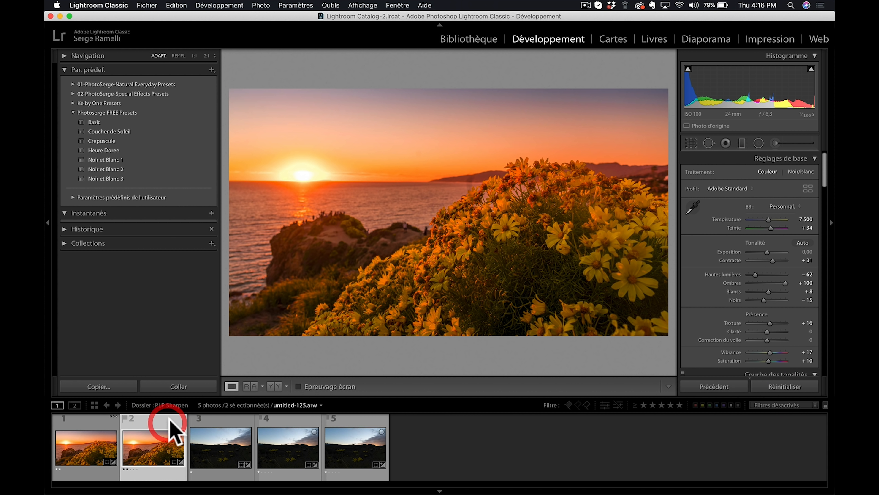
pyautogui.click(333, 231)
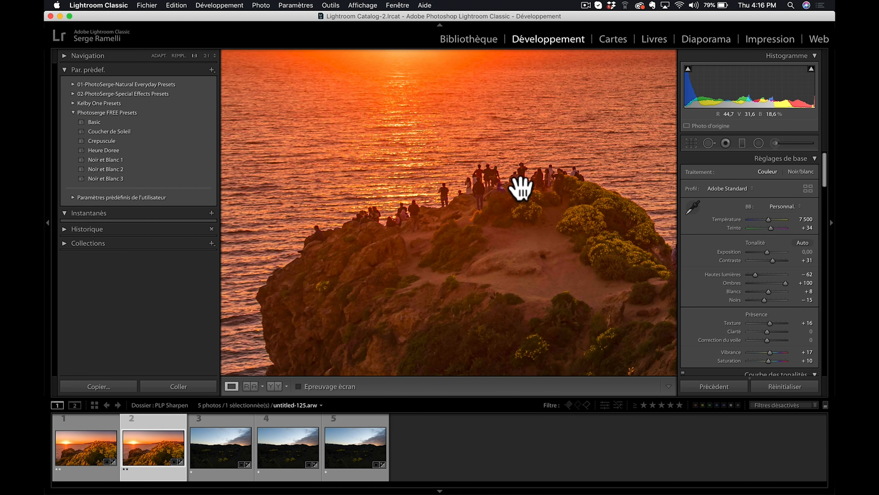
pyautogui.moveTo(520, 187); pyautogui.dragTo(363, 148)
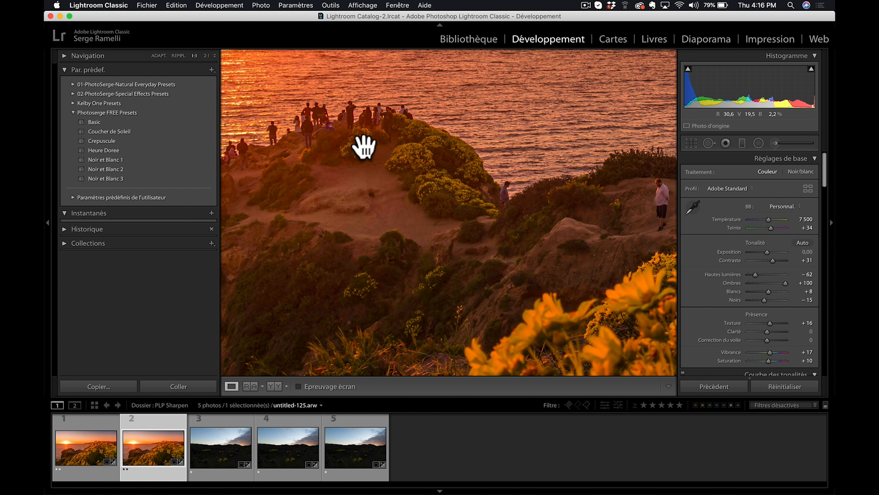
pyautogui.click(363, 147)
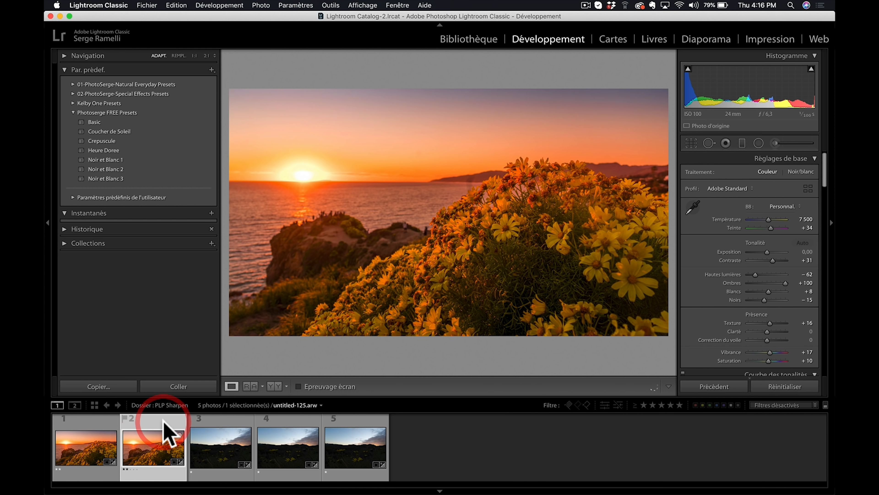
# Select the first and second photos together and open them as layers of one document in Photoshop
pyautogui.click(85, 422)
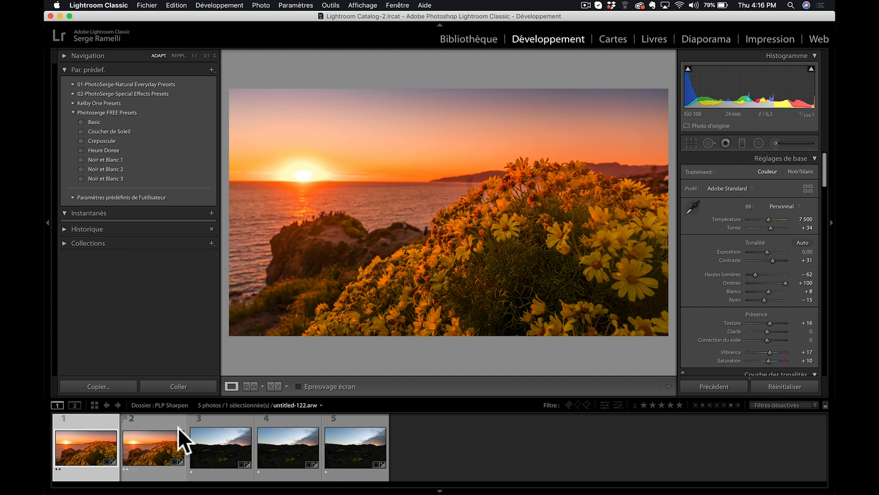
pyautogui.keyDown('super'); pyautogui.click(174, 438); pyautogui.keyUp('super')
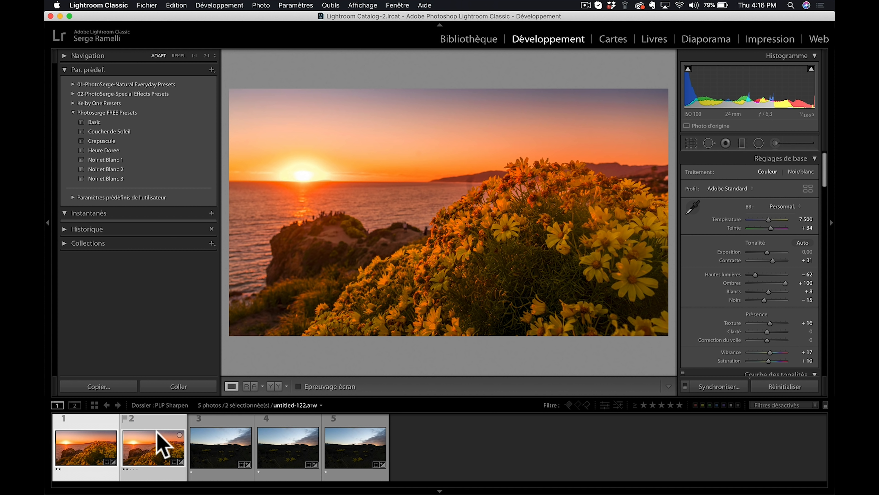
pyautogui.rightClick(157, 433)
pyautogui.moveTo(218, 280)
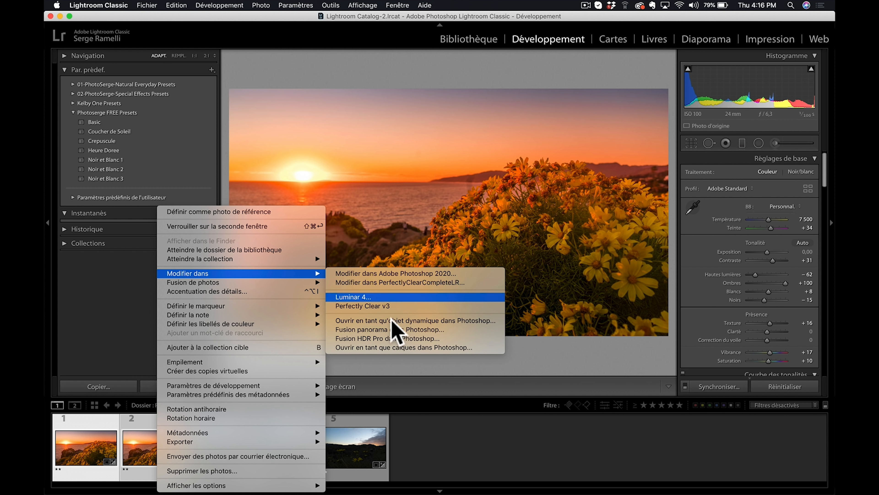
pyautogui.click(394, 346)
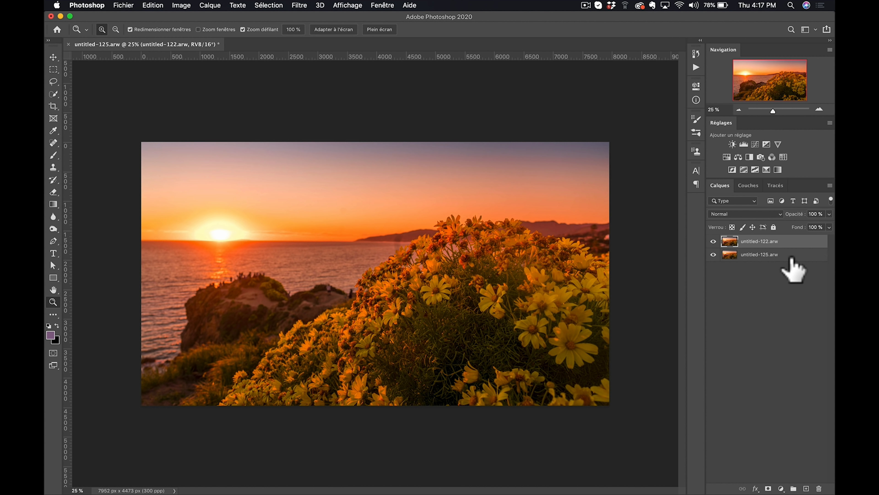
# Auto-blend the untitled-122.arw and untitled-125.arw layers by stacking the images, with seamless tones and colours enabled
pyautogui.keyDown('shift'); pyautogui.click(781, 255); pyautogui.keyUp('shift')
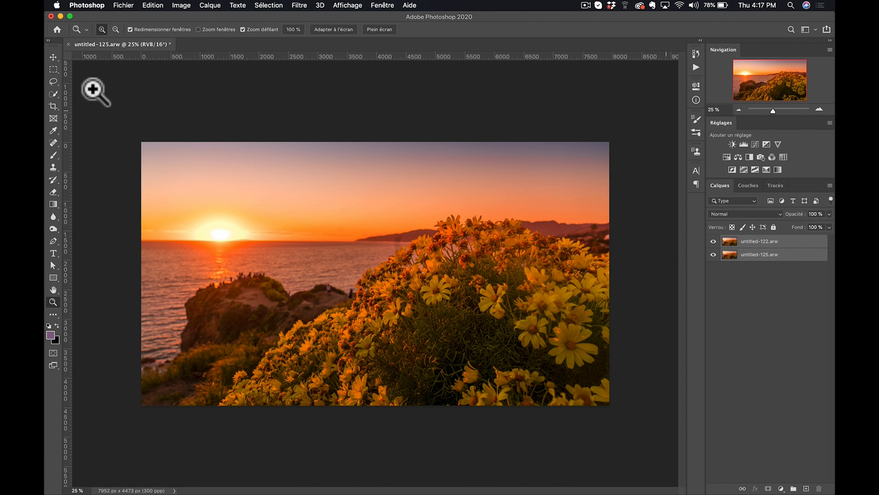
pyautogui.click(148, 5)
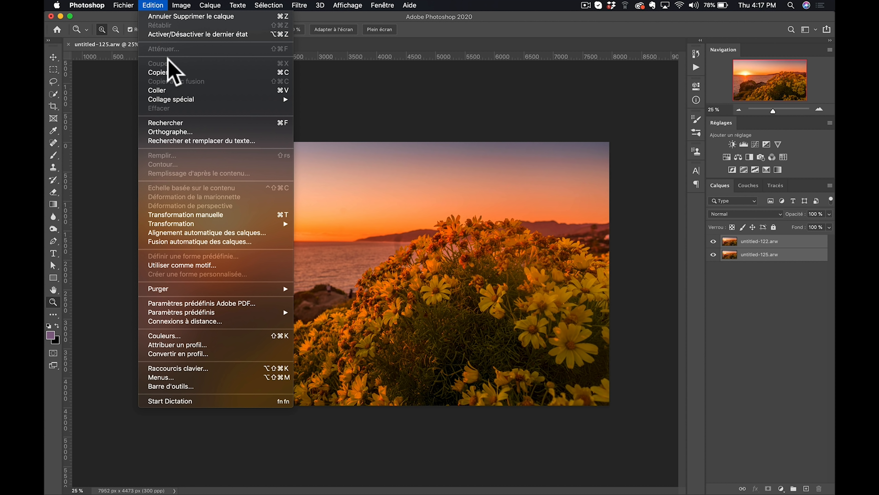
pyautogui.click(230, 242)
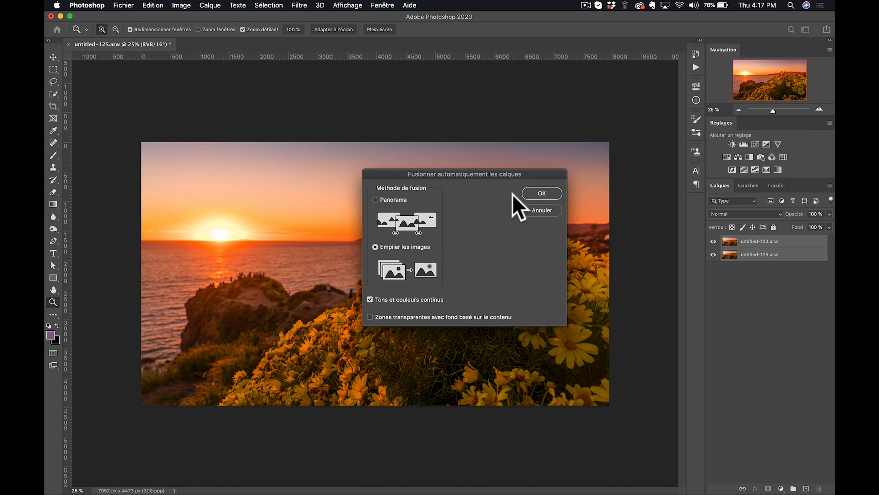
pyautogui.click(547, 193)
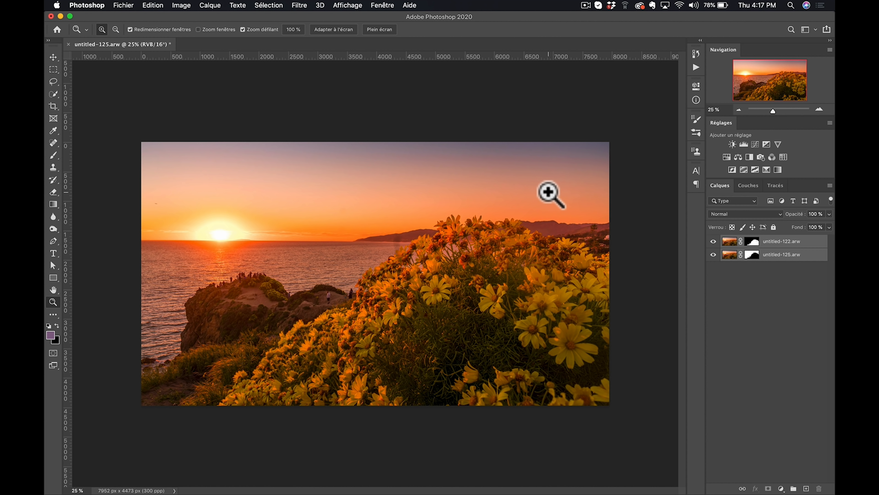
# Examine the sharpness of the cliff, people and foreground flowers in the blended image up close
pyautogui.click(334, 315)
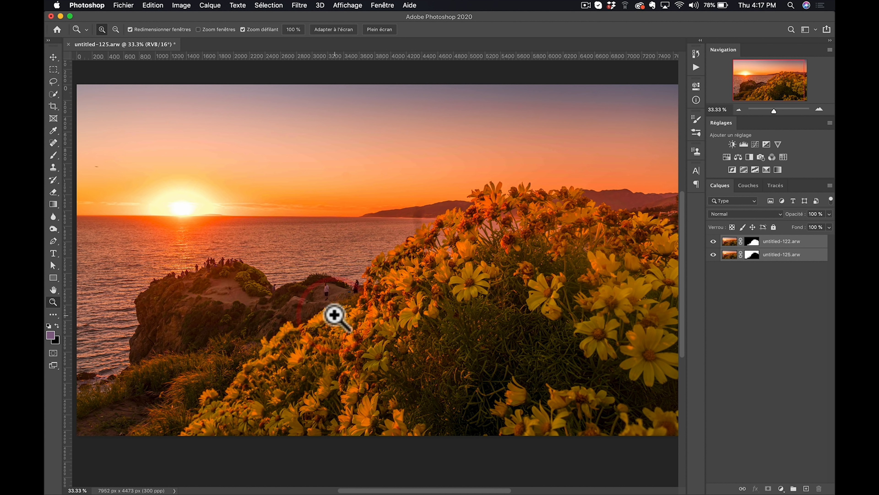
pyautogui.press('space')
pyautogui.moveTo(334, 316); pyautogui.dragTo(378, 304)
pyautogui.click(377, 305)
pyautogui.moveTo(433, 362); pyautogui.dragTo(308, 295)
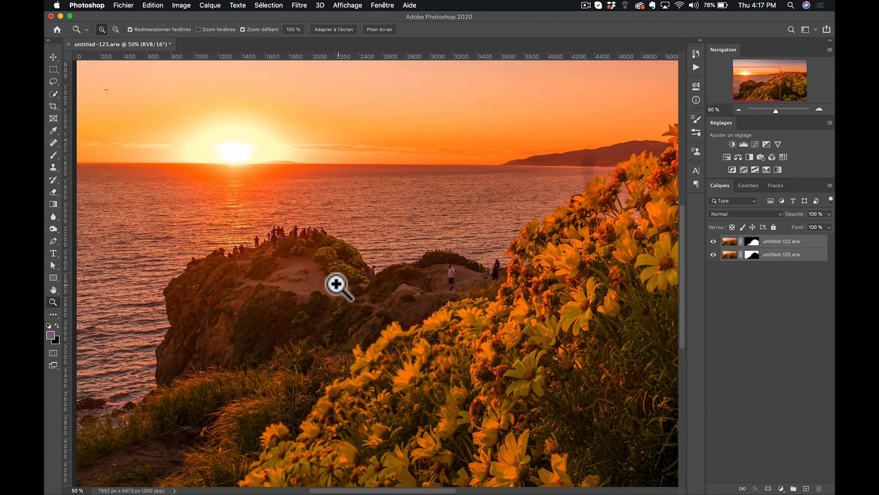
pyautogui.keyDown('alt'); pyautogui.click(333, 267); pyautogui.keyUp('alt')
pyautogui.keyDown('alt'); pyautogui.click(333, 268); pyautogui.keyUp('alt')
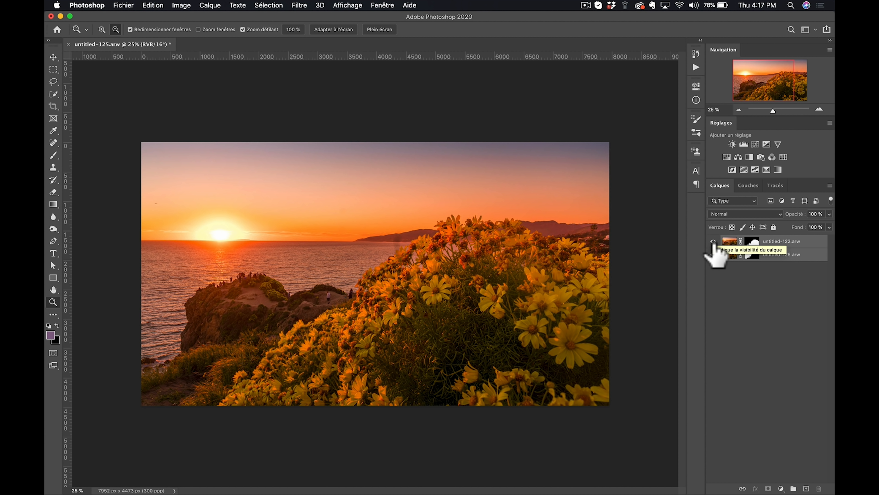
# Isolate each masked layer in turn to examine which areas it contributes to the blend, and show both layers again
pyautogui.keyDown('alt'); pyautogui.click(713, 241); pyautogui.keyUp('alt')
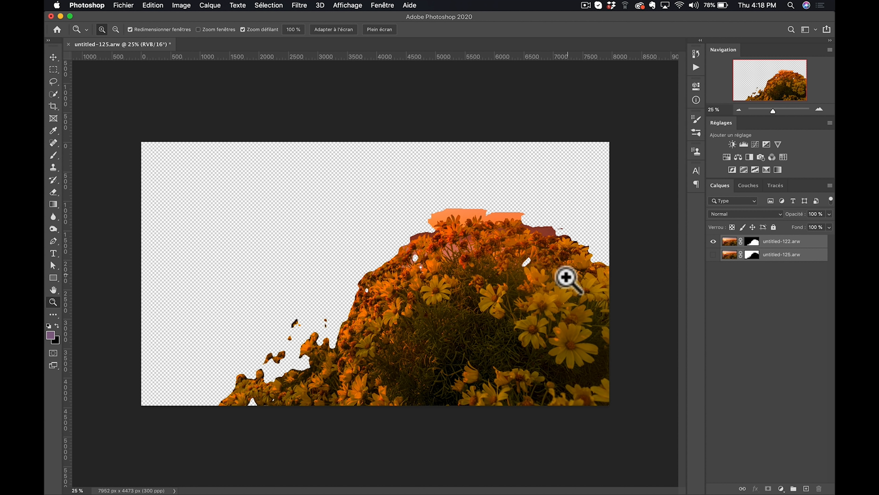
pyautogui.press('alt')
pyautogui.keyDown('alt'); pyautogui.click(713, 254); pyautogui.keyUp('alt')
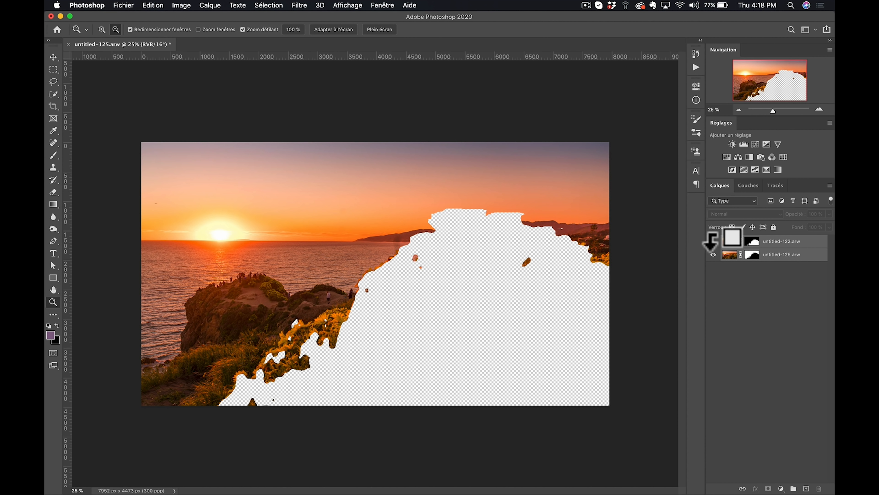
pyautogui.click(713, 241)
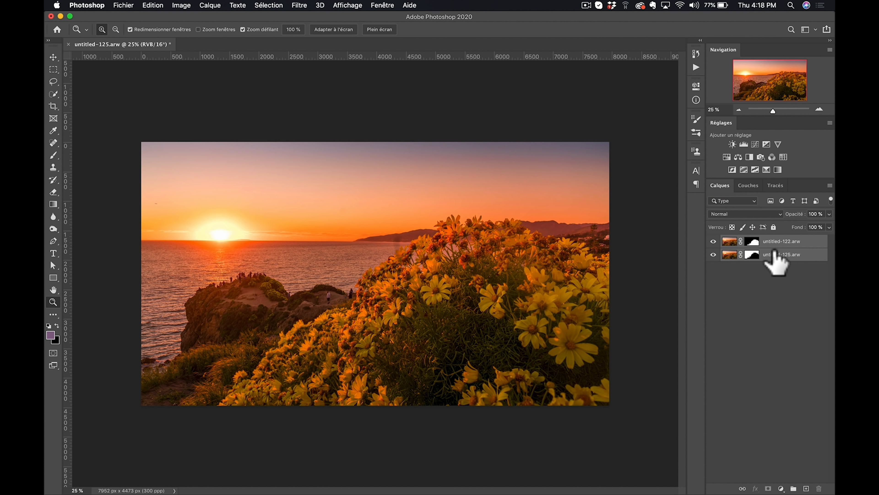
# Merge the two masked layers into a single layer and duplicate the merged layer
pyautogui.rightClick(814, 247)
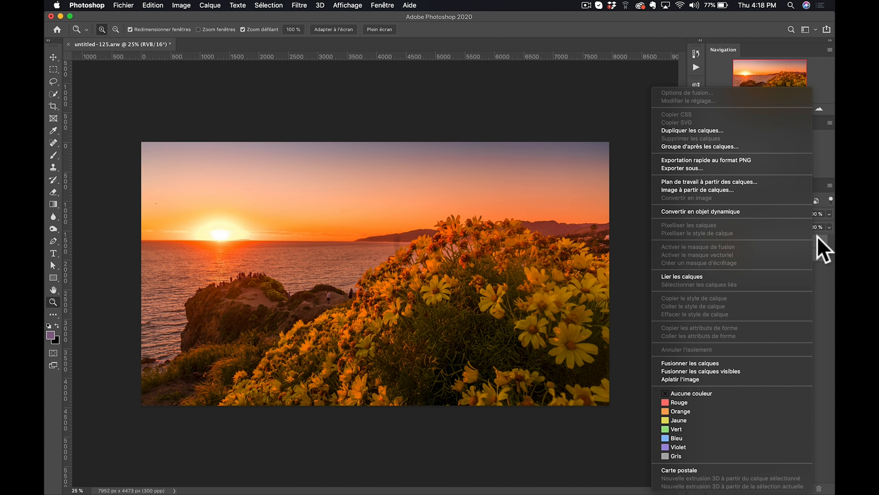
pyautogui.click(753, 378)
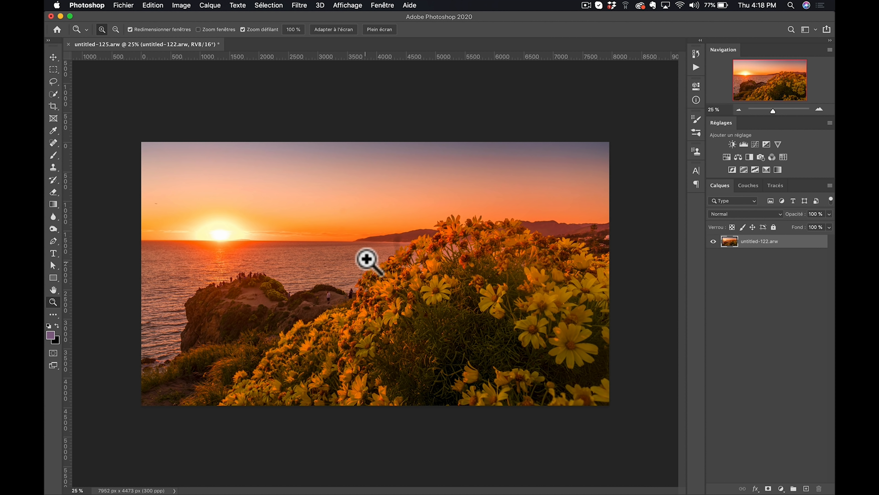
pyautogui.click(403, 243)
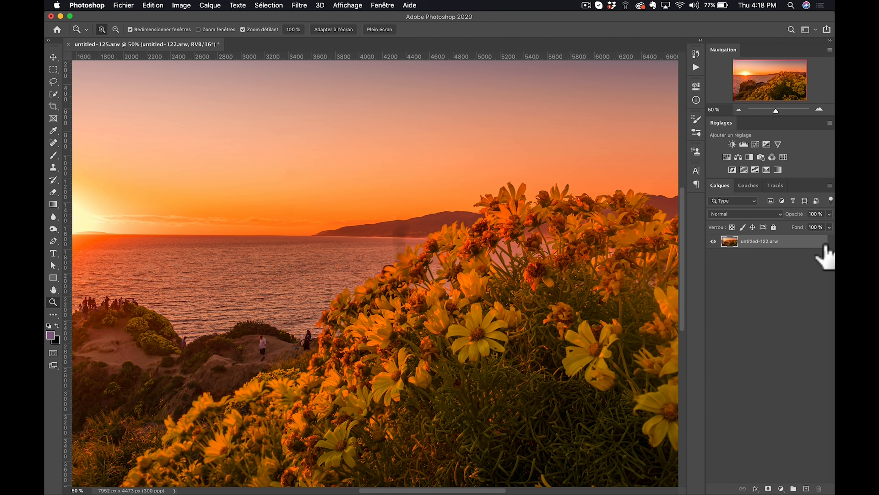
pyautogui.moveTo(805, 246); pyautogui.dragTo(807, 488)
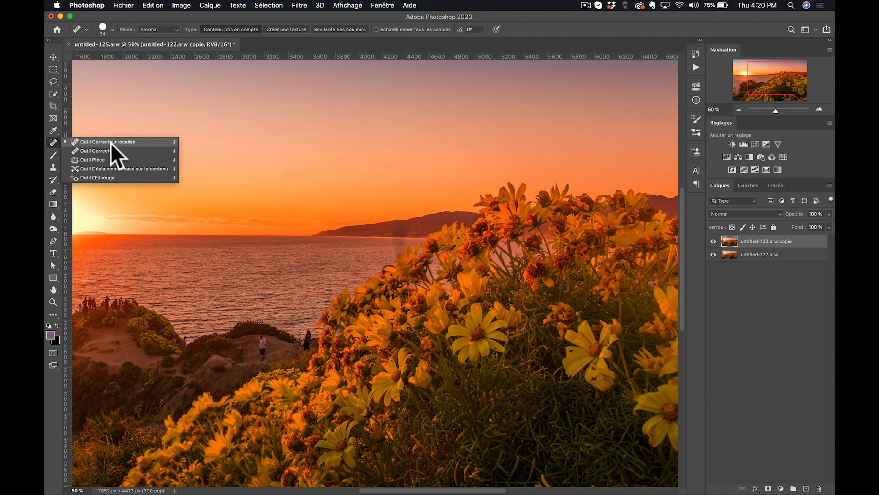
# Heal the dark smudge on the horizon beside the flowers with the content-aware Spot Healing Brush on the duplicate layer
pyautogui.click(111, 142)
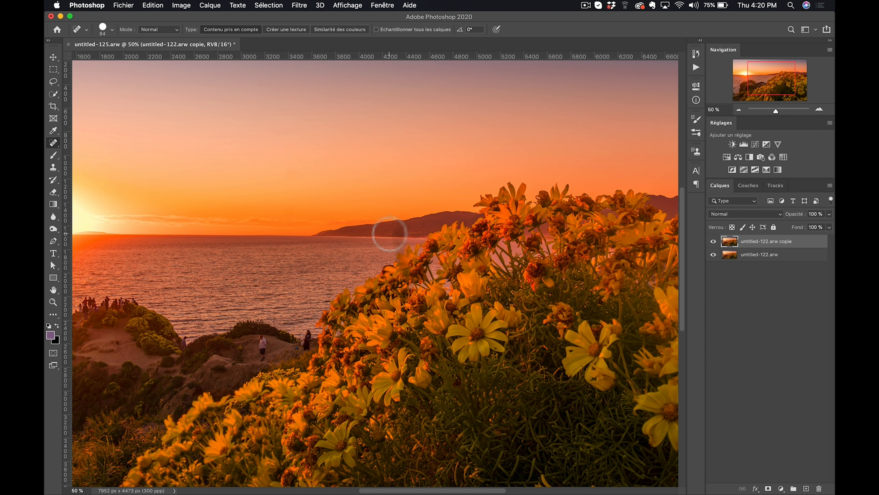
pyautogui.moveTo(402, 233); pyautogui.dragTo(398, 243)
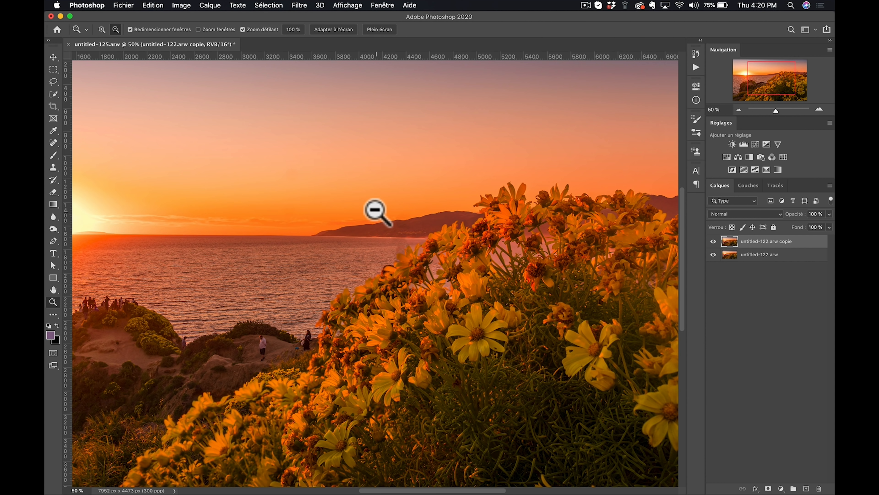
pyautogui.press('z')
pyautogui.keyDown('alt'); pyautogui.click(369, 205); pyautogui.keyUp('alt')
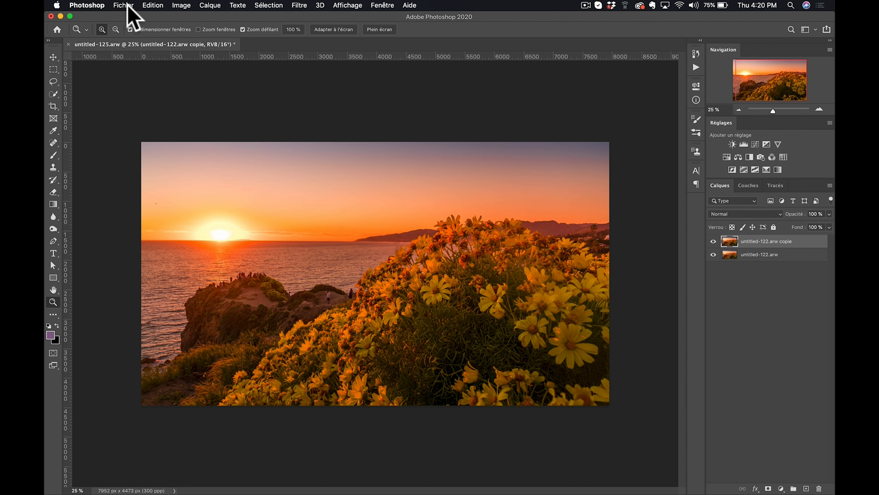
# Close the retouched document with its changes saved and return to Lightroom
pyautogui.click(123, 6)
pyautogui.click(150, 68)
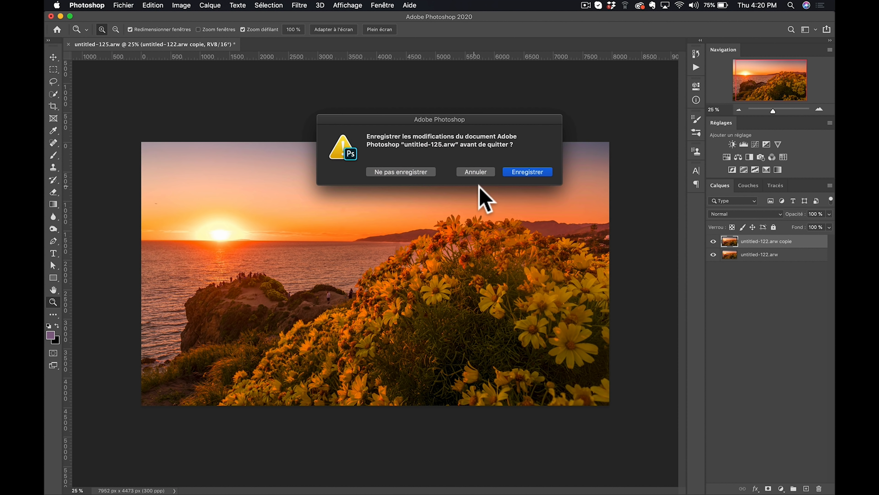
pyautogui.click(519, 172)
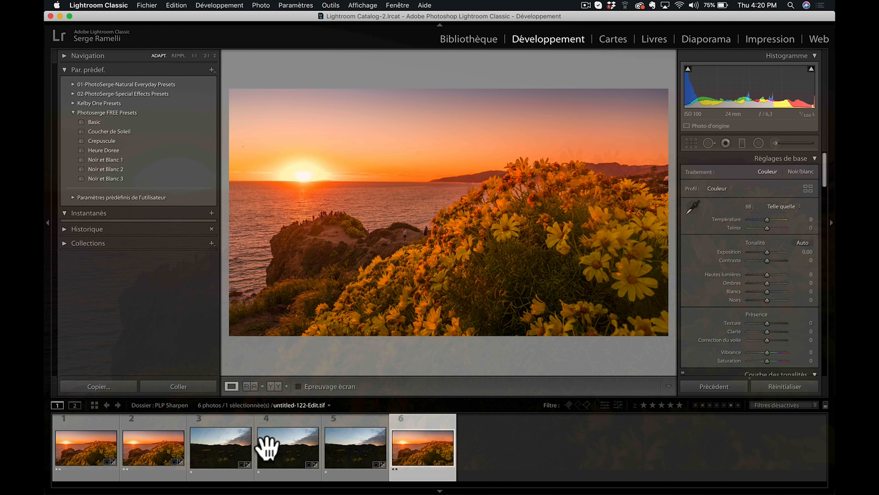
# Apply the Coucher de Soleil preset to the third photo, check its black and white clipping, and set the contrast to +28
pyautogui.click(230, 429)
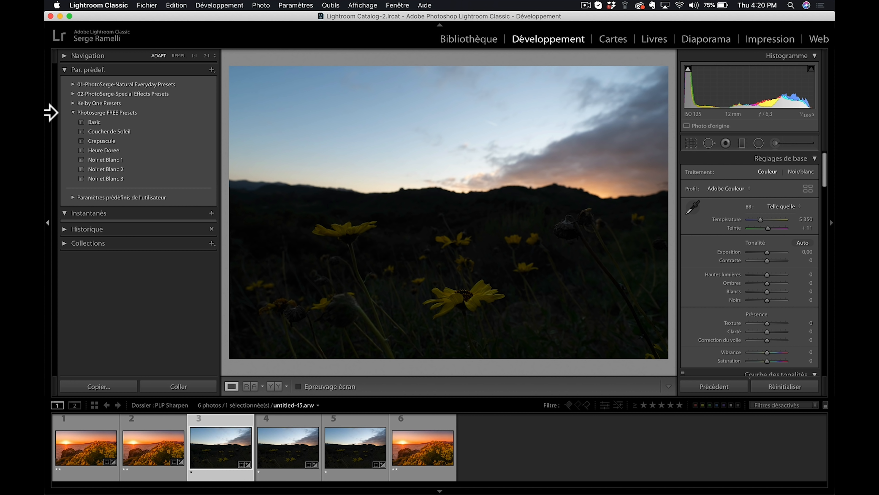
pyautogui.click(113, 131)
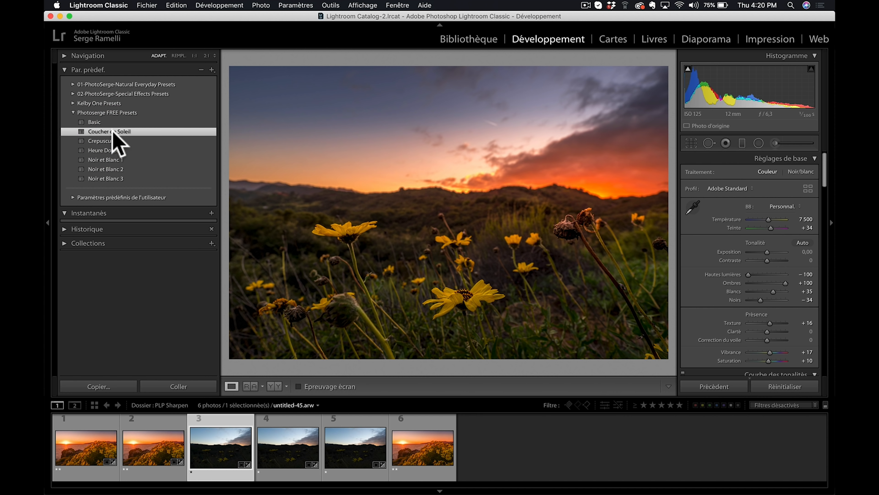
pyautogui.keyDown('alt'); pyautogui.click(761, 299); pyautogui.keyUp('alt')
pyautogui.keyDown('alt'); pyautogui.click(773, 291); pyautogui.keyUp('alt')
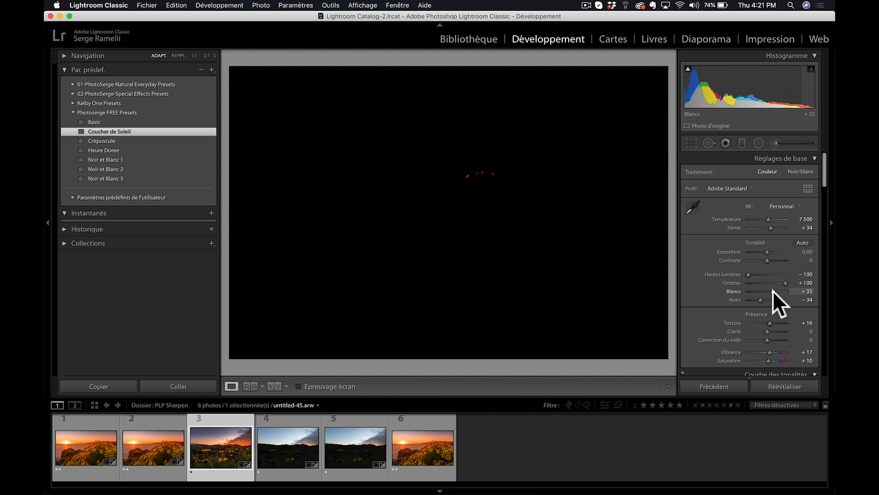
pyautogui.moveTo(767, 260); pyautogui.dragTo(772, 261)
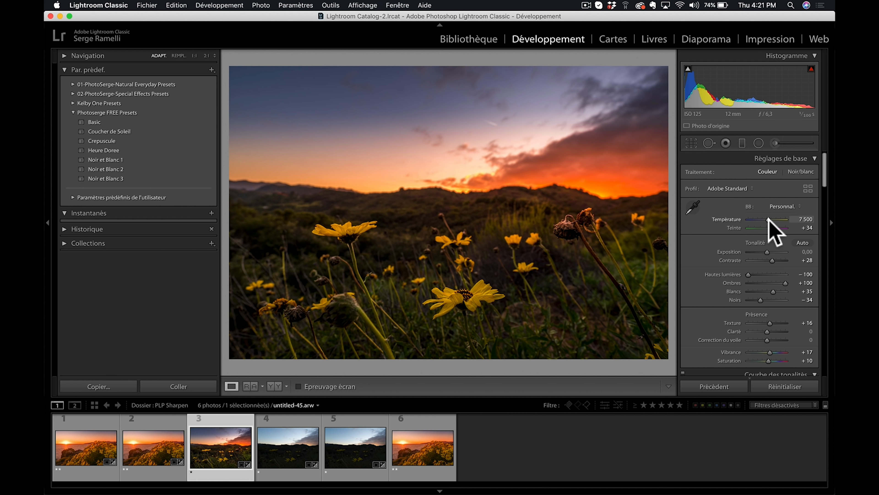
# Warm the sunset glow with an inverted radial filter at 0.22 exposure and 100 feather, and brighten the foreground with the adjustment brush
pyautogui.click(758, 143)
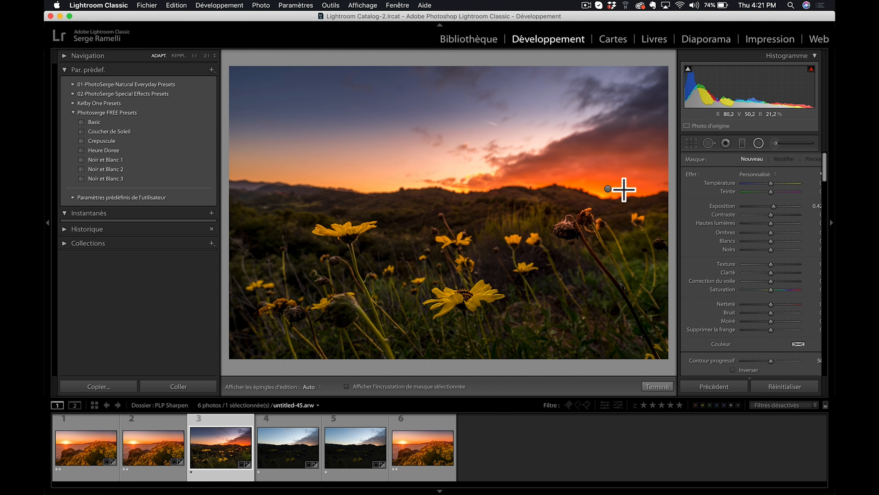
pyautogui.click(608, 188)
pyautogui.moveTo(608, 189); pyautogui.dragTo(416, 177)
pyautogui.click(656, 387)
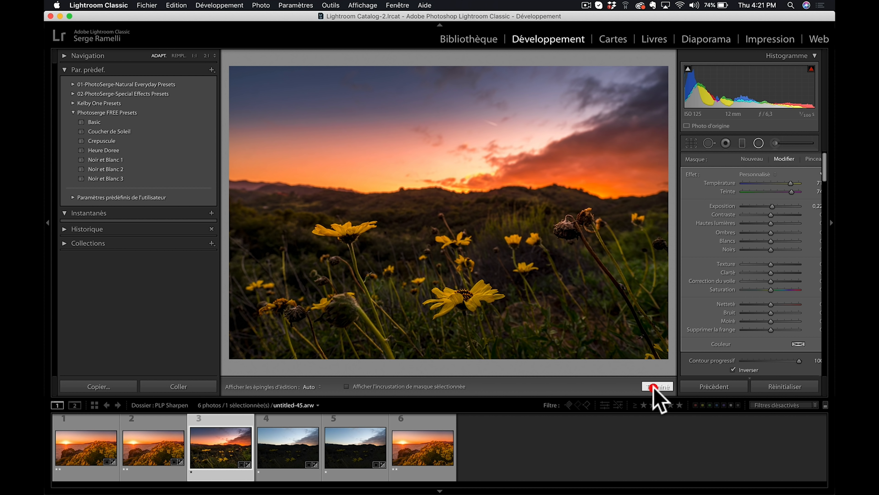
pyautogui.click(774, 143)
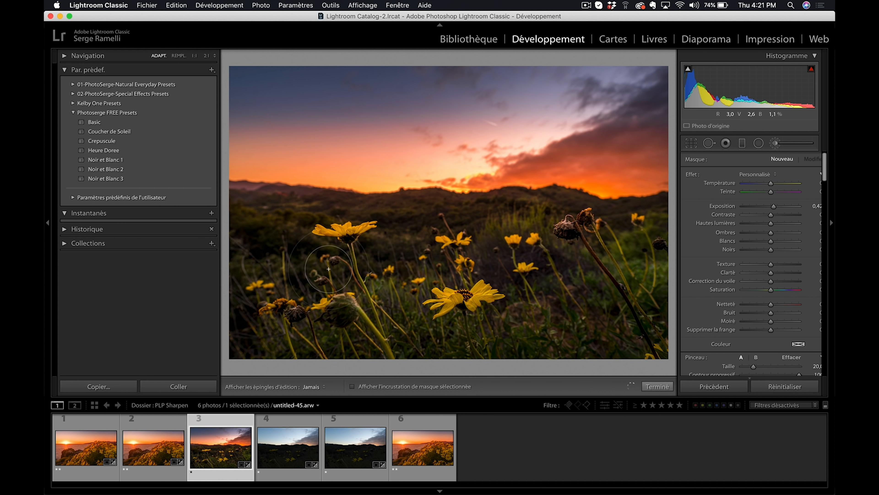
pyautogui.click(657, 386)
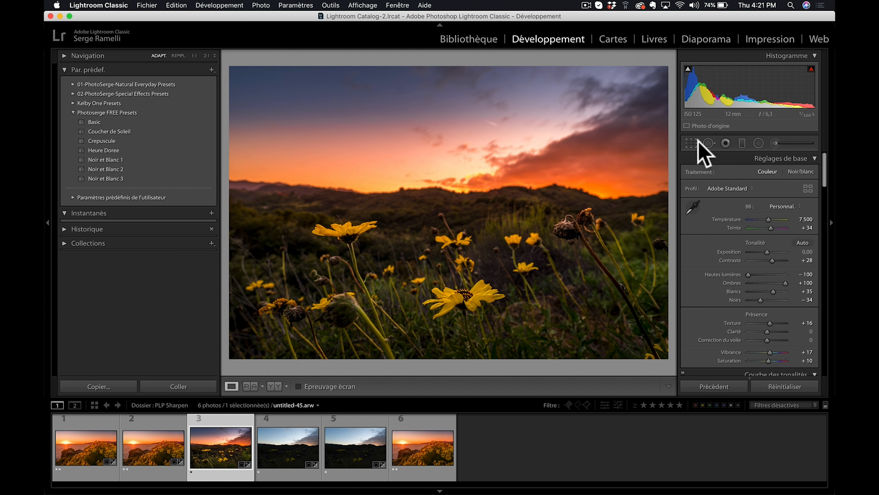
# Crop the third photo to a 16 x 9 aspect ratio, reframing it to keep more of the foreground flowers
pyautogui.click(691, 143)
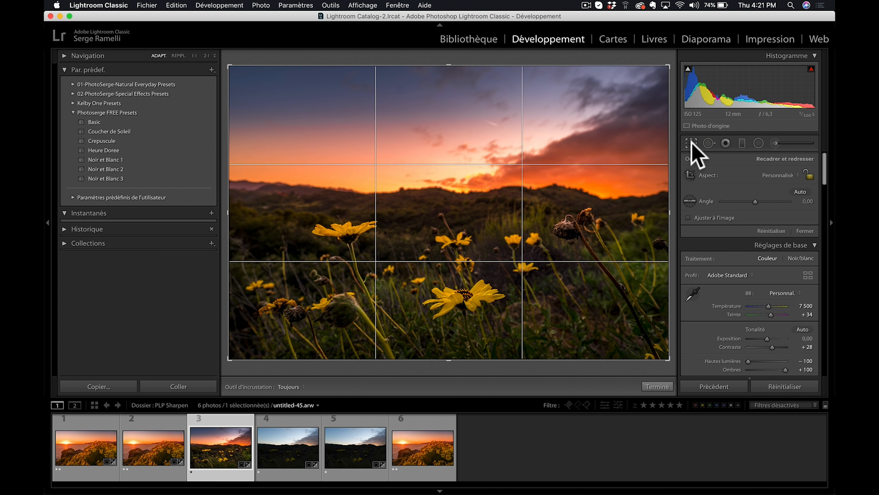
pyautogui.click(792, 175)
pyautogui.click(786, 231)
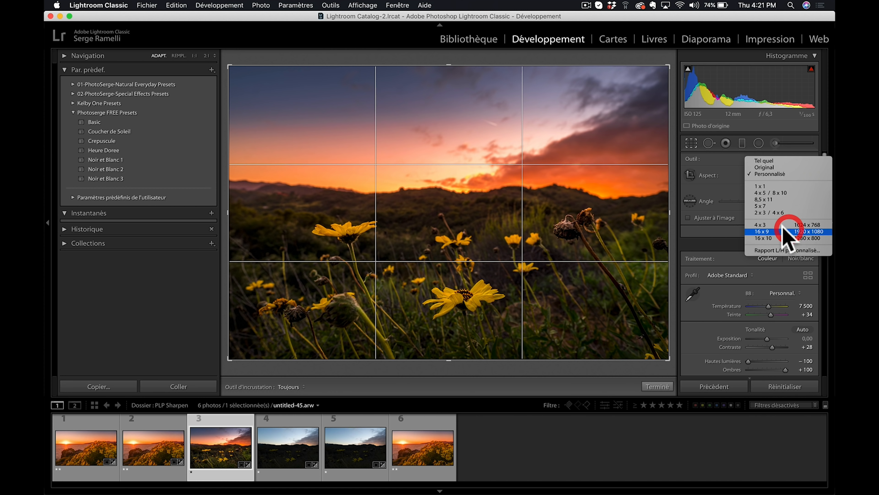
pyautogui.moveTo(487, 212)
pyautogui.mouseDown()
pyautogui.moveTo(488, 182)
pyautogui.moveTo(489, 197)
pyautogui.mouseUp()
pyautogui.press('Return')
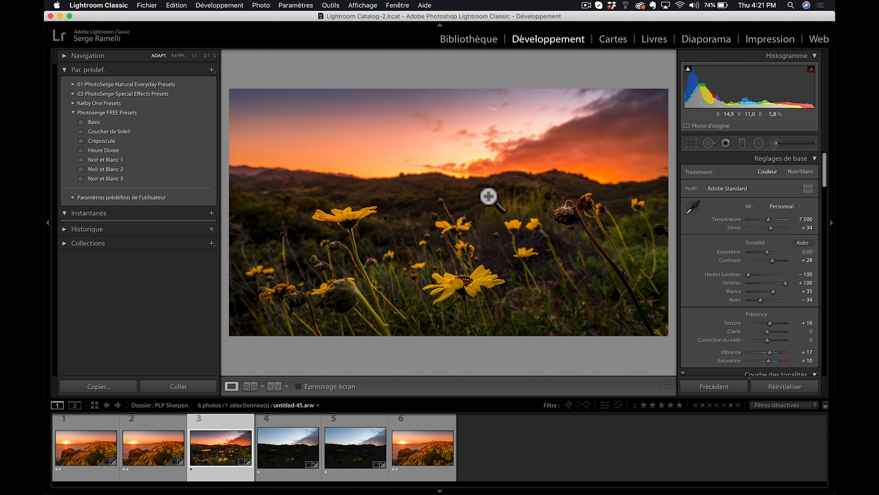
# Synchronize the third photo's development settings to the fourth and fifth photos
pyautogui.keyDown('shift'); pyautogui.click(377, 424); pyautogui.keyUp('shift')
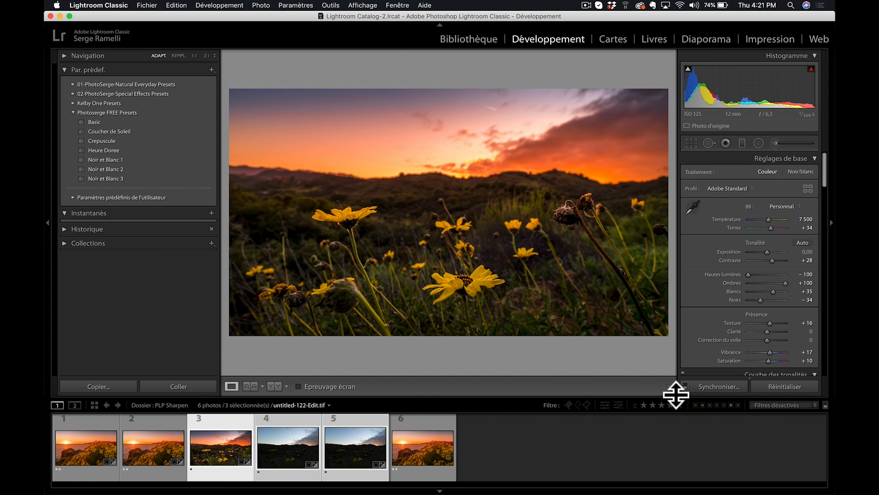
pyautogui.click(715, 386)
pyautogui.click(764, 376)
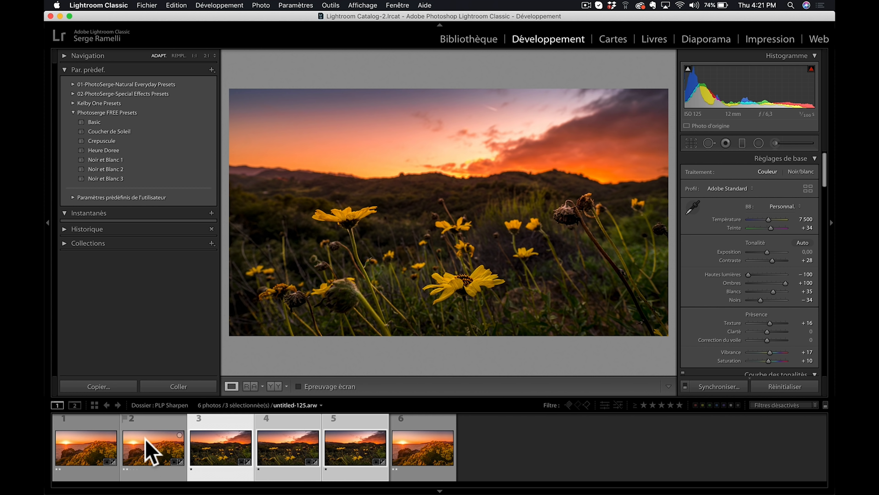
# Compare up close where the focus falls on the flowers and hills in the third, fourth and fifth photos
pyautogui.click(467, 285)
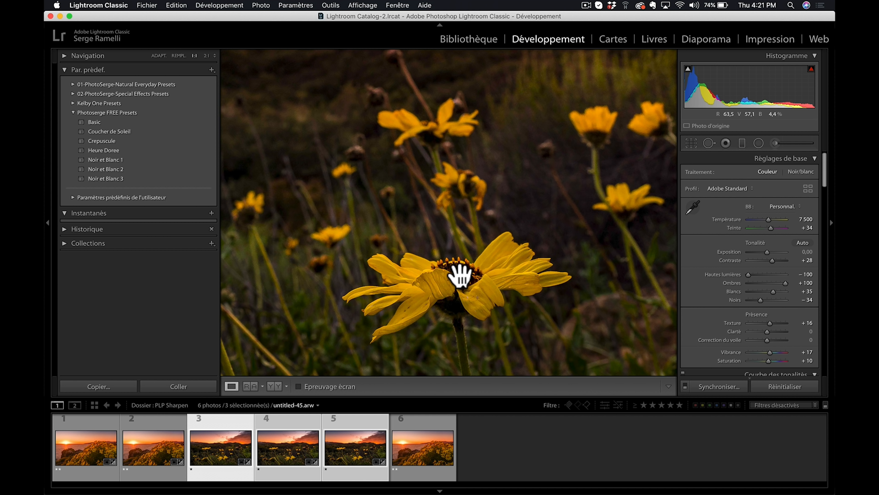
pyautogui.click(318, 425)
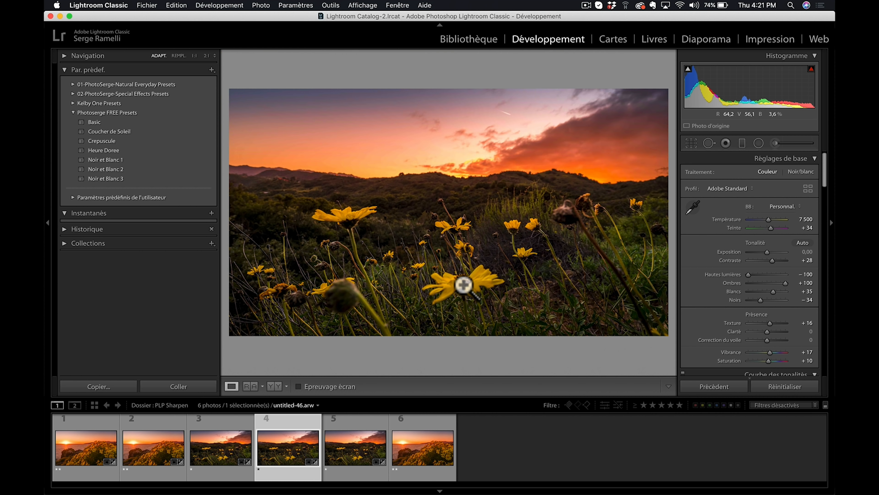
pyautogui.click(463, 284)
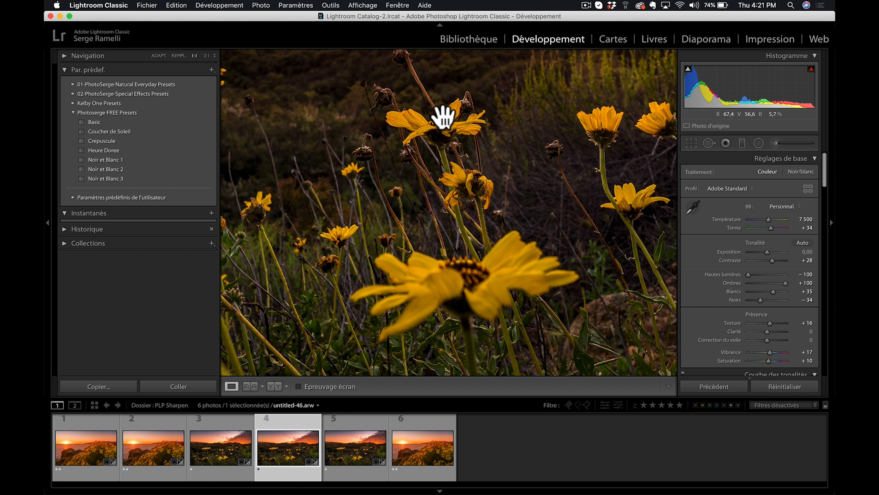
pyautogui.click(366, 439)
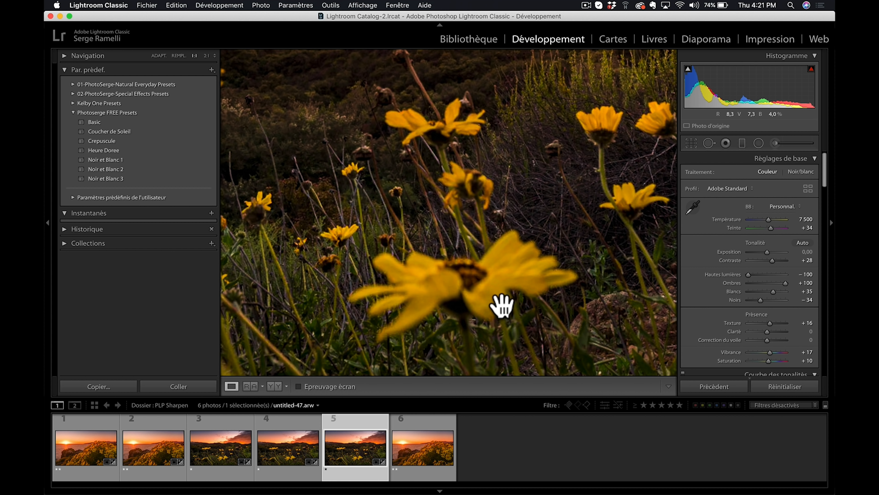
pyautogui.moveTo(414, 76); pyautogui.dragTo(481, 219)
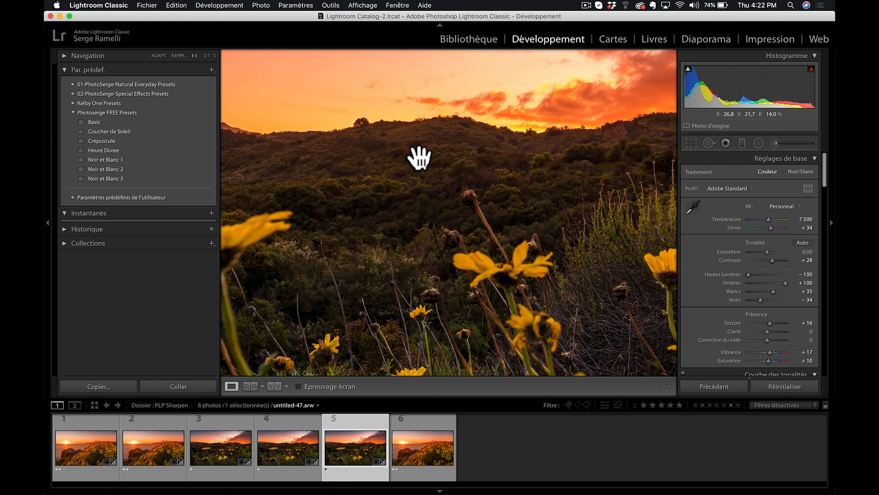
pyautogui.click(232, 419)
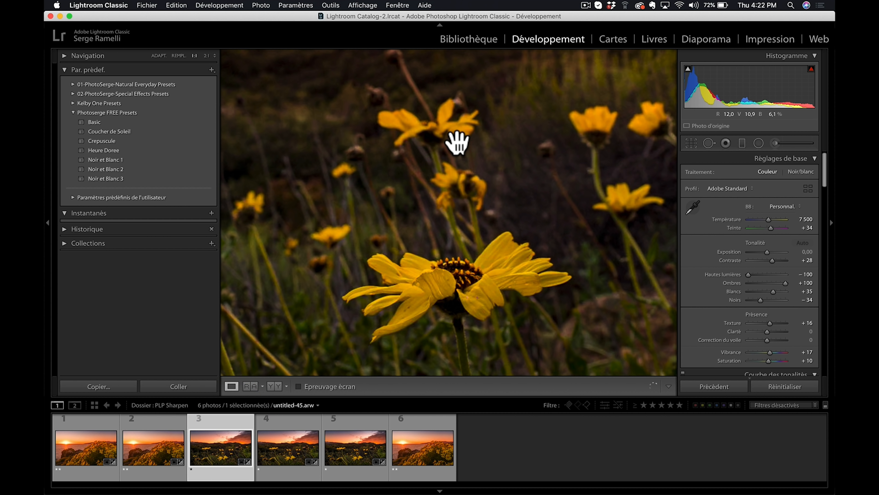
pyautogui.click(511, 307)
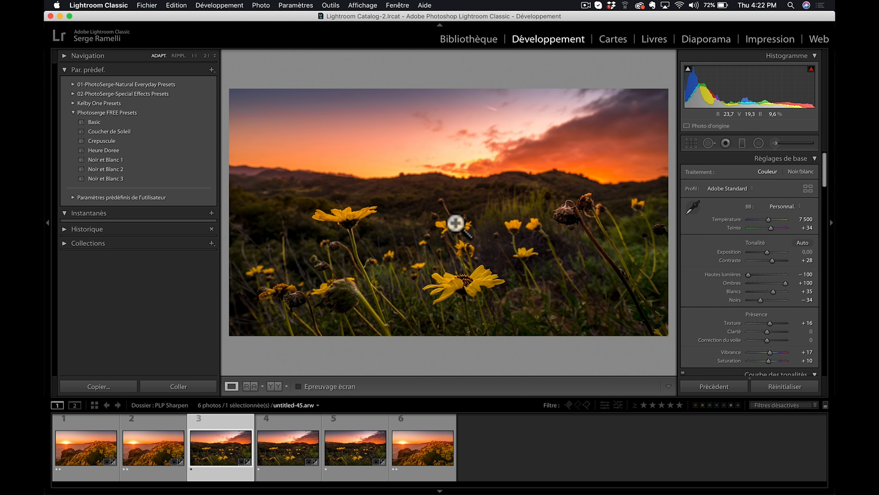
# Select the third, fourth and fifth photos together and open them as layers of one document in Photoshop
pyautogui.keyDown('shift'); pyautogui.click(353, 445); pyautogui.keyUp('shift')
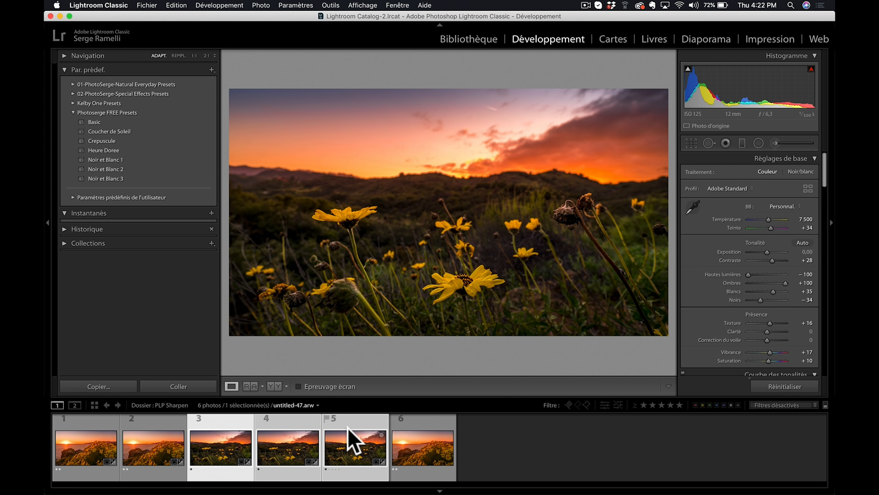
pyautogui.rightClick(352, 441)
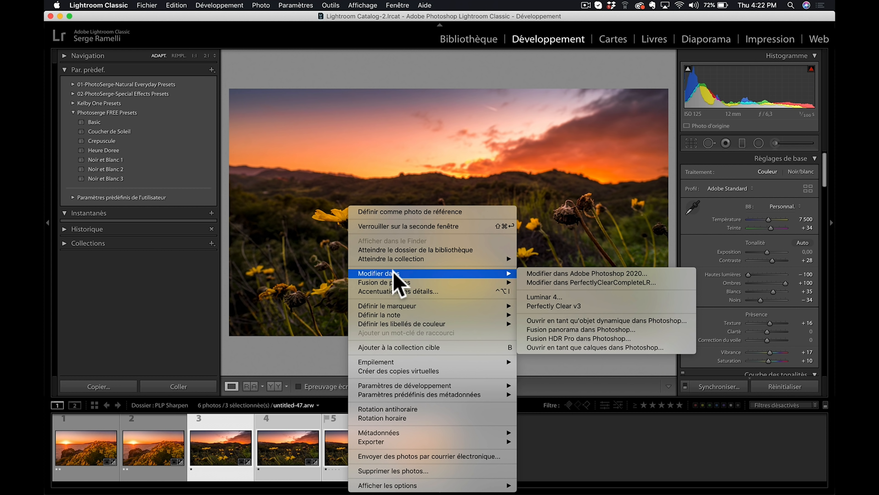
pyautogui.moveTo(502, 274)
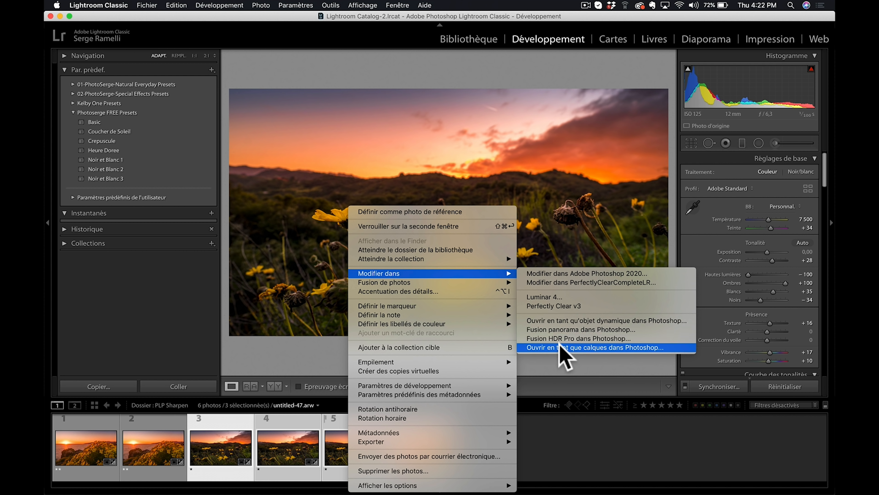
pyautogui.click(645, 346)
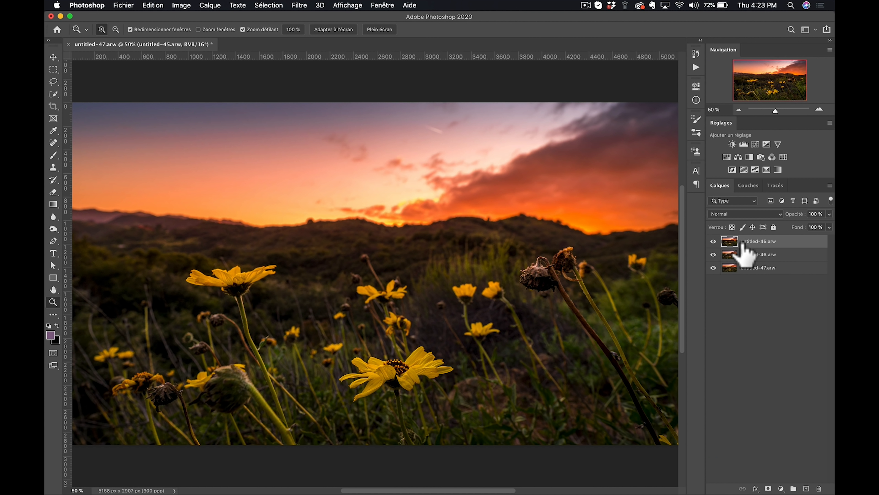
# Auto-blend the three flower layers as an image stack with seamless tones and colours
pyautogui.keyDown('shift'); pyautogui.click(790, 268); pyautogui.keyUp('shift')
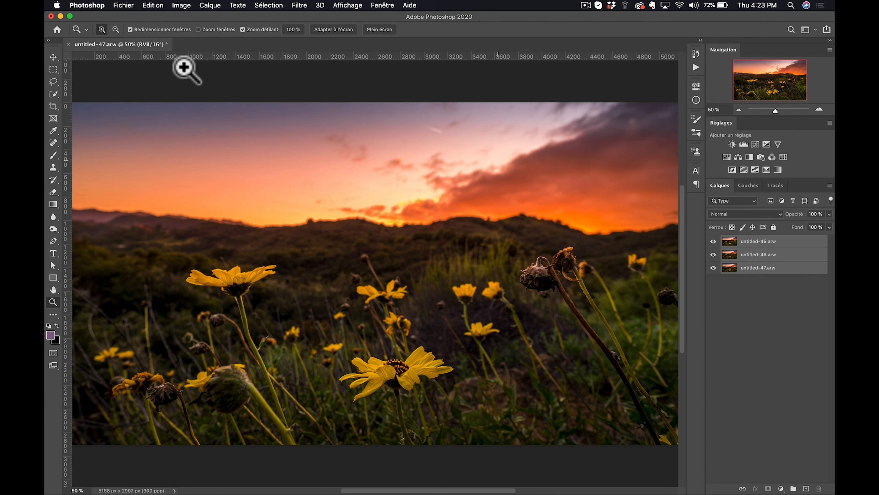
pyautogui.click(153, 6)
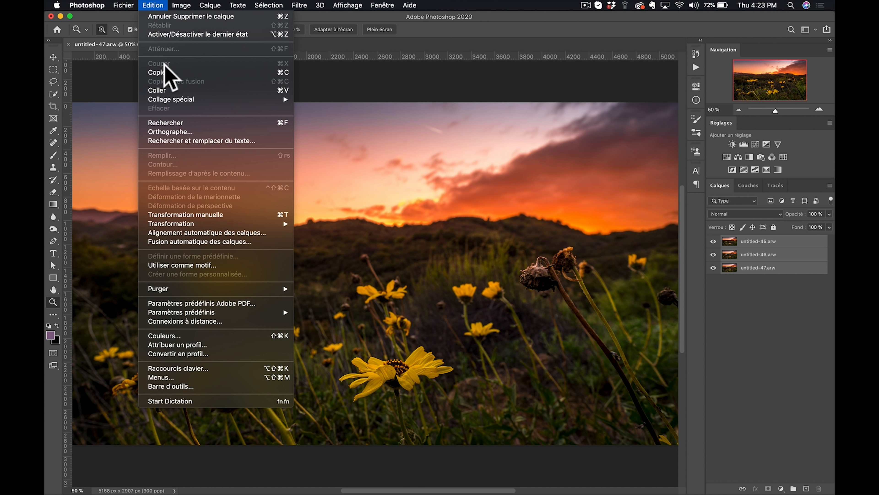
pyautogui.click(210, 242)
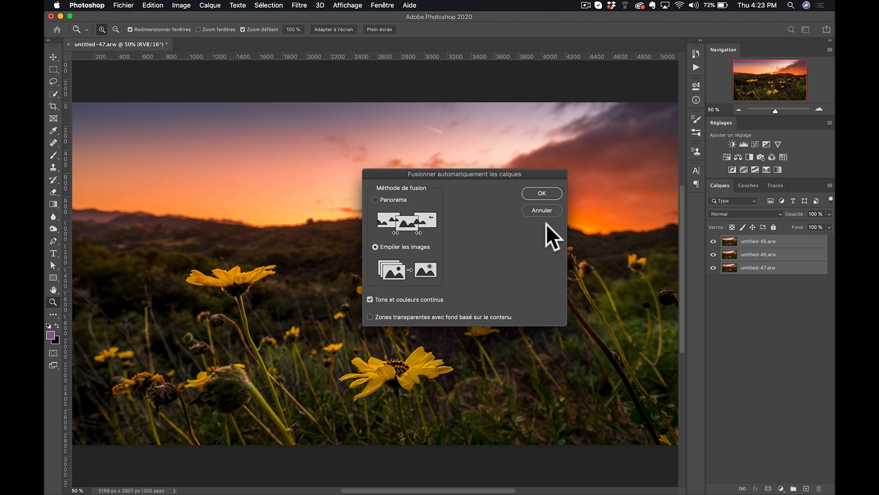
pyautogui.click(547, 193)
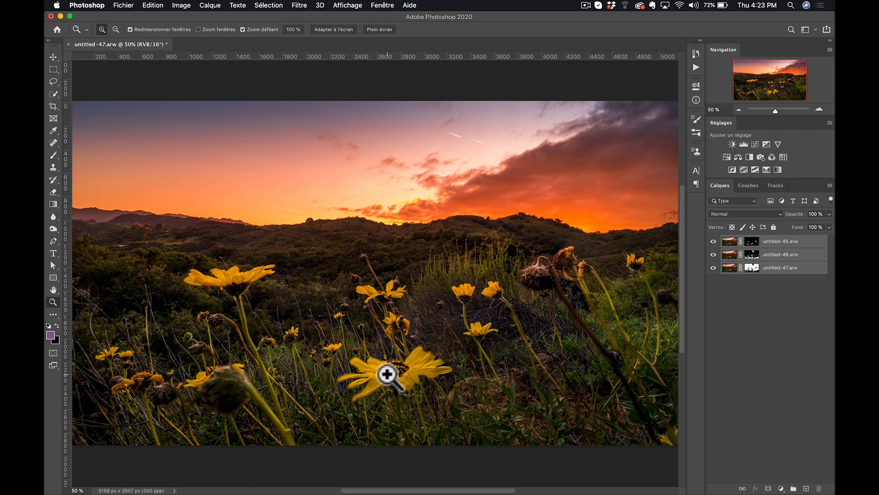
# Isolate each of the three blended layers in turn to examine which parts of the flowers it contributes, then show all layers
pyautogui.click(387, 374)
pyautogui.moveTo(387, 374); pyautogui.dragTo(415, 260)
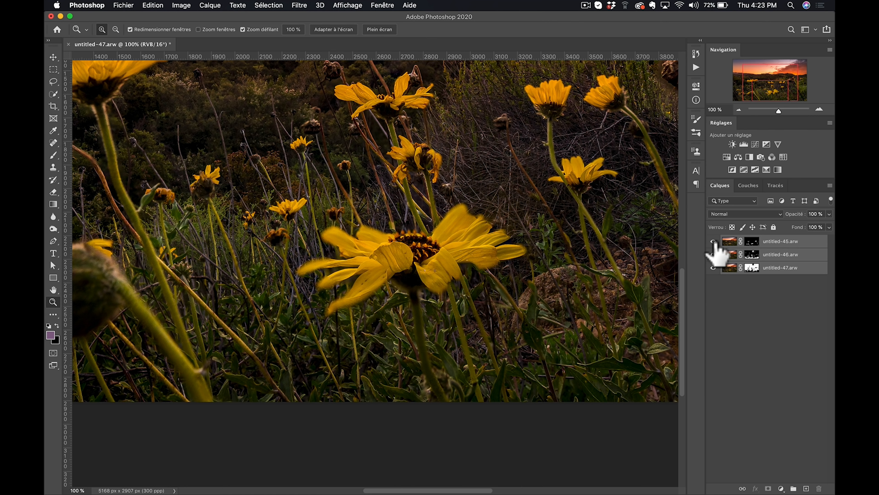
pyautogui.keyDown('alt'); pyautogui.click(713, 241); pyautogui.keyUp('alt')
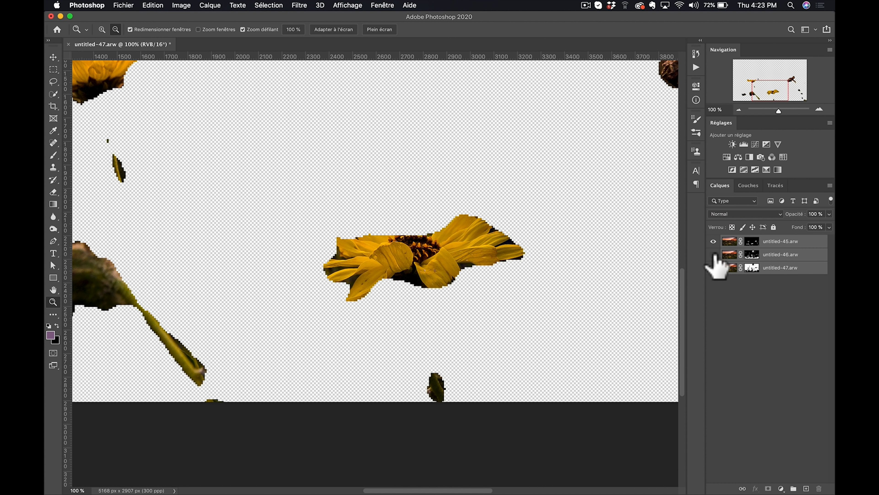
pyautogui.keyDown('alt'); pyautogui.click(713, 254); pyautogui.keyUp('alt')
pyautogui.keyDown('alt'); pyautogui.click(713, 267); pyautogui.keyUp('alt')
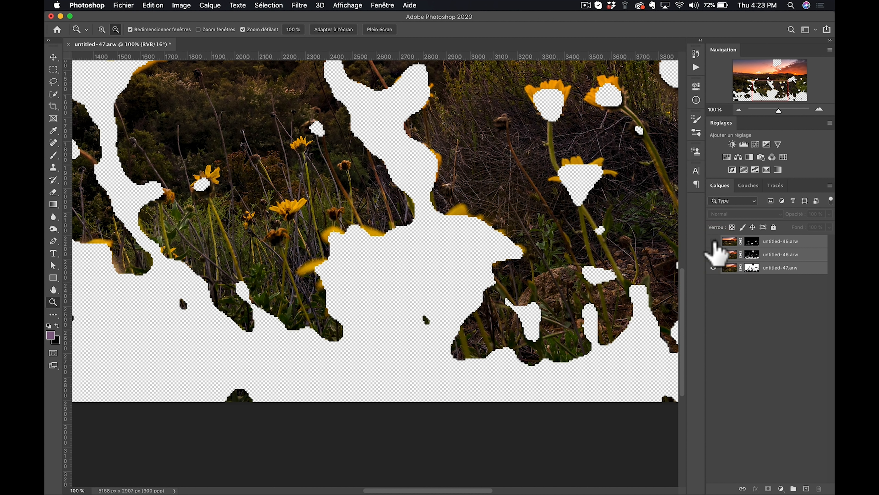
pyautogui.keyDown('alt'); pyautogui.click(713, 241); pyautogui.keyUp('alt')
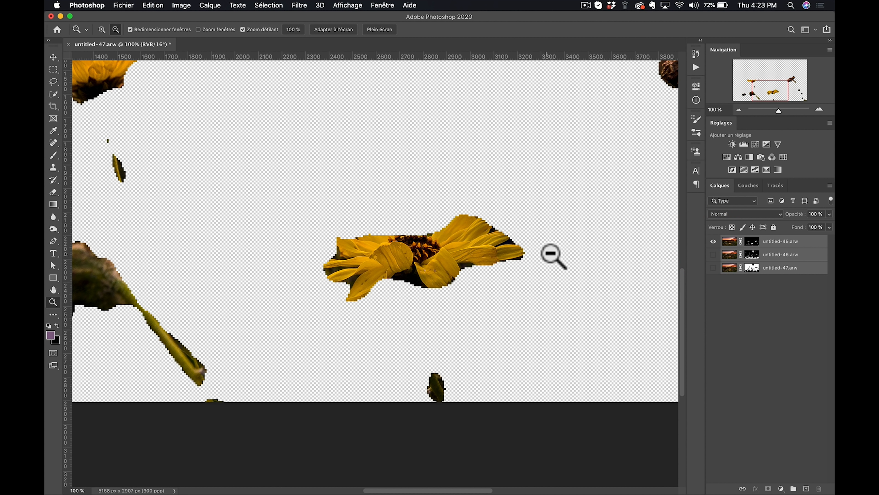
pyautogui.keyDown('alt'); pyautogui.click(713, 255); pyautogui.keyUp('alt')
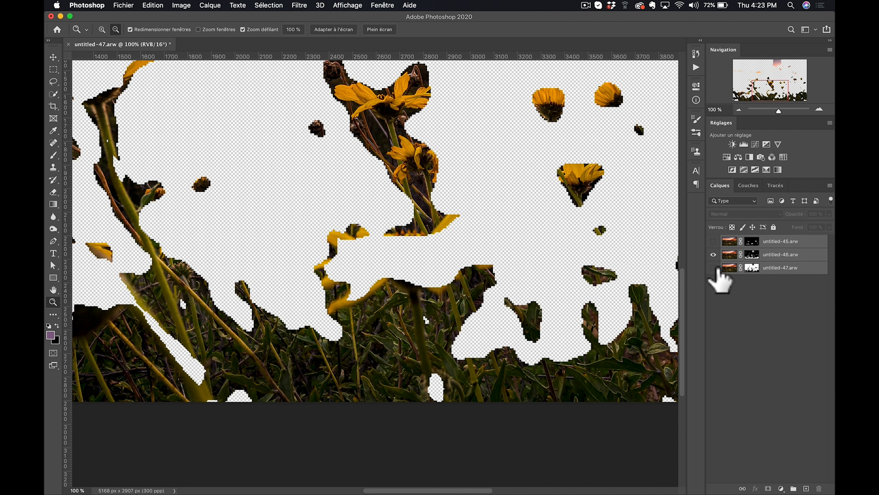
pyautogui.keyDown('alt'); pyautogui.click(713, 267); pyautogui.keyUp('alt')
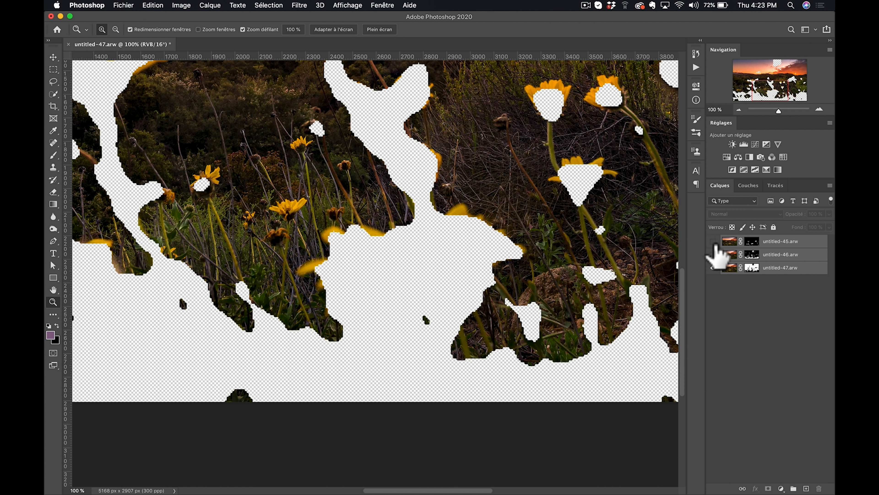
pyautogui.click(713, 241)
pyautogui.click(713, 254)
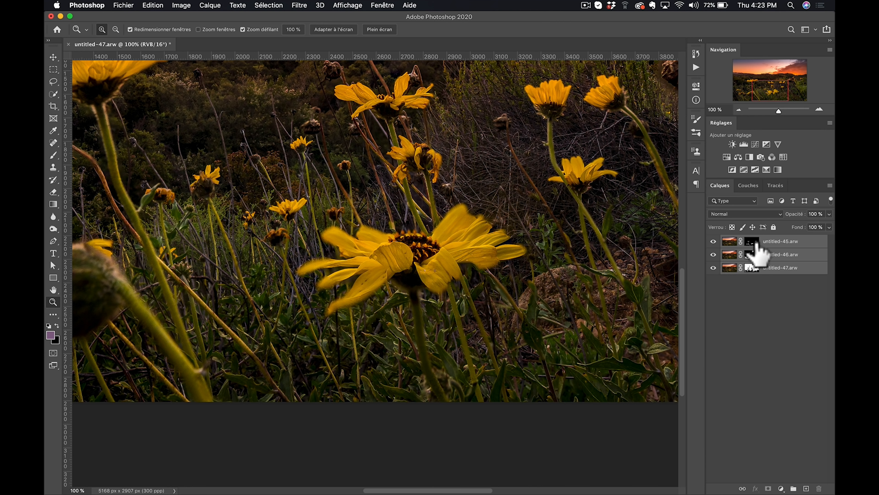
# Select the untitled-45 layer's mask, view it on its own, and return to the normal image view
pyautogui.click(752, 241)
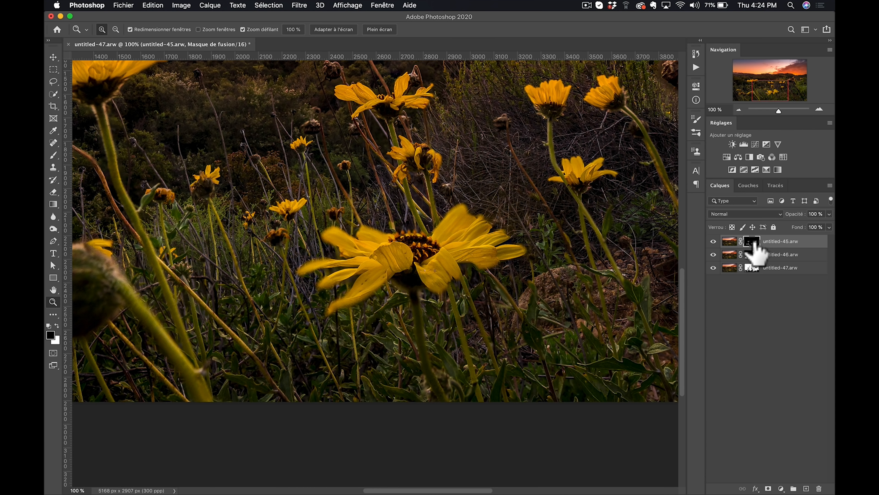
pyautogui.keyDown('alt'); pyautogui.click(752, 242); pyautogui.keyUp('alt')
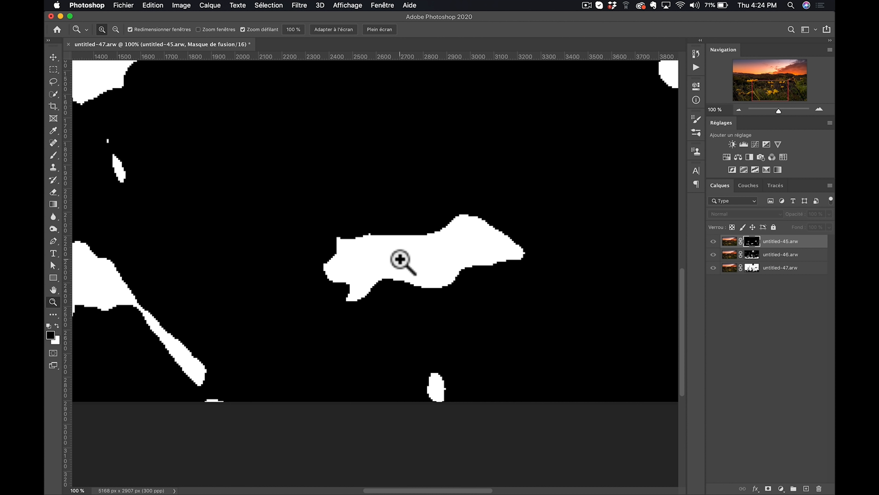
pyautogui.keyDown('alt'); pyautogui.click(756, 244); pyautogui.keyUp('alt')
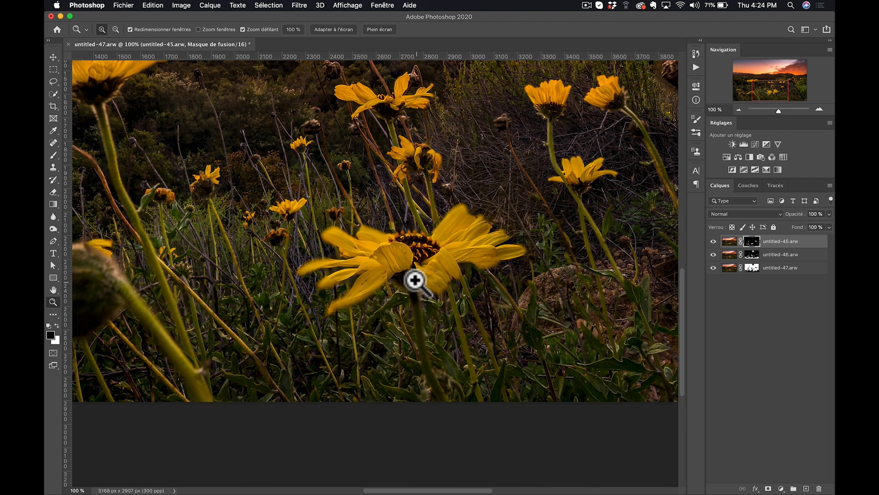
# Paint white on the untitled-45 layer's mask over the central flower's right and lower petals, finishing with a size 69 brush
pyautogui.press('b')
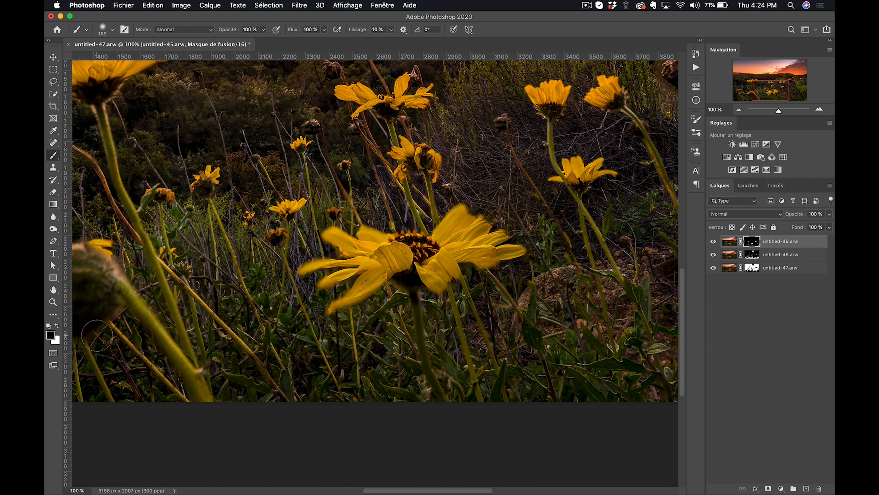
pyautogui.press('x')
pyautogui.keyDown('ctrl'); pyautogui.keyDown('alt'); pyautogui.click(519, 237); pyautogui.keyUp('alt'); pyautogui.keyUp('ctrl')
pyautogui.moveTo(520, 235)
pyautogui.mouseDown()
pyautogui.moveTo(493, 241)
pyautogui.moveTo(536, 236)
pyautogui.moveTo(505, 243)
pyautogui.moveTo(532, 241)
pyautogui.moveTo(509, 248)
pyautogui.mouseUp()
pyautogui.moveTo(458, 237)
pyautogui.mouseDown()
pyautogui.moveTo(463, 250)
pyautogui.moveTo(443, 242)
pyautogui.mouseUp()
pyautogui.press('z')
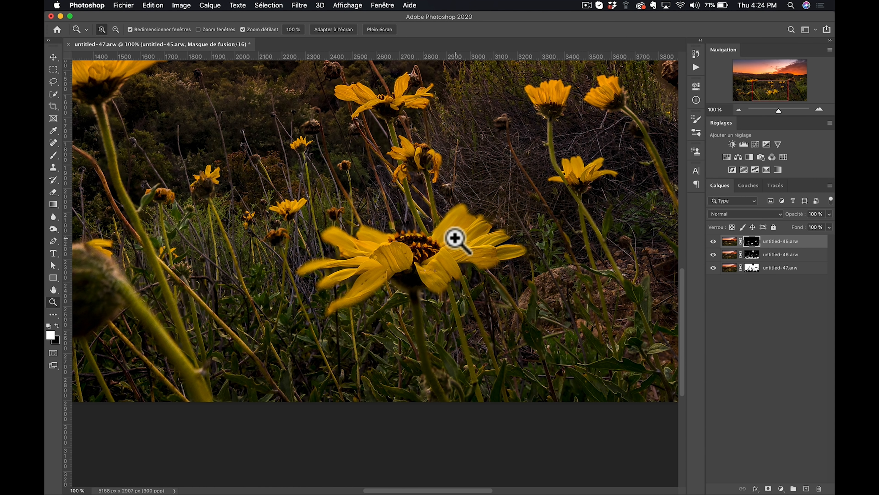
pyautogui.click(457, 235)
pyautogui.click(456, 235)
pyautogui.press('b')
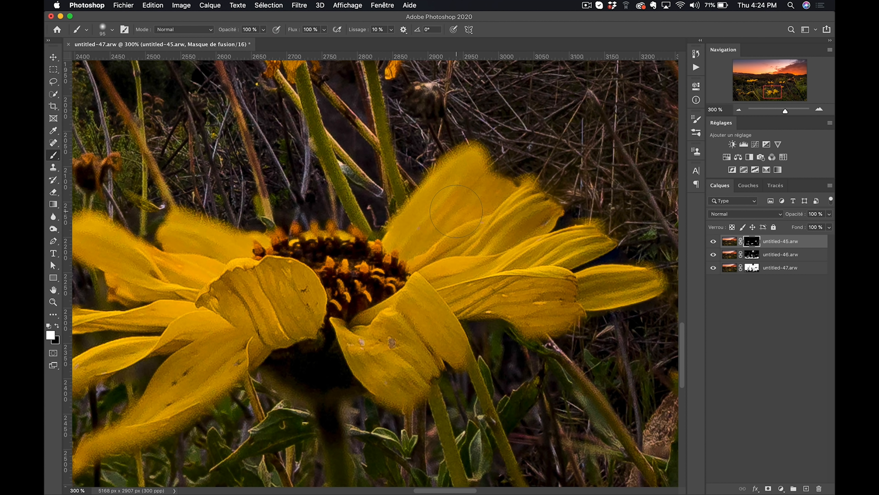
pyautogui.moveTo(466, 225)
pyautogui.mouseDown()
pyautogui.moveTo(456, 231)
pyautogui.moveTo(450, 217)
pyautogui.moveTo(467, 170)
pyautogui.mouseUp()
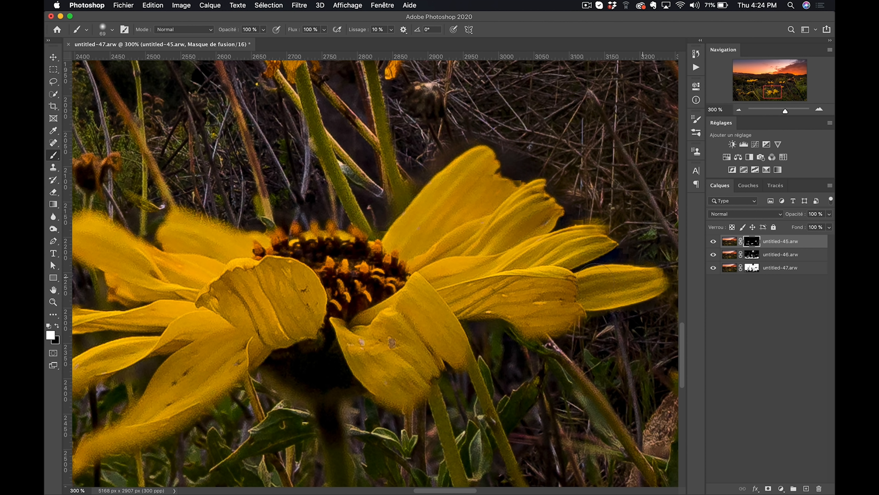
pyautogui.moveTo(523, 322); pyautogui.dragTo(590, 288)
pyautogui.moveTo(388, 369)
pyautogui.mouseDown()
pyautogui.moveTo(430, 397)
pyautogui.moveTo(445, 360)
pyautogui.mouseUp()
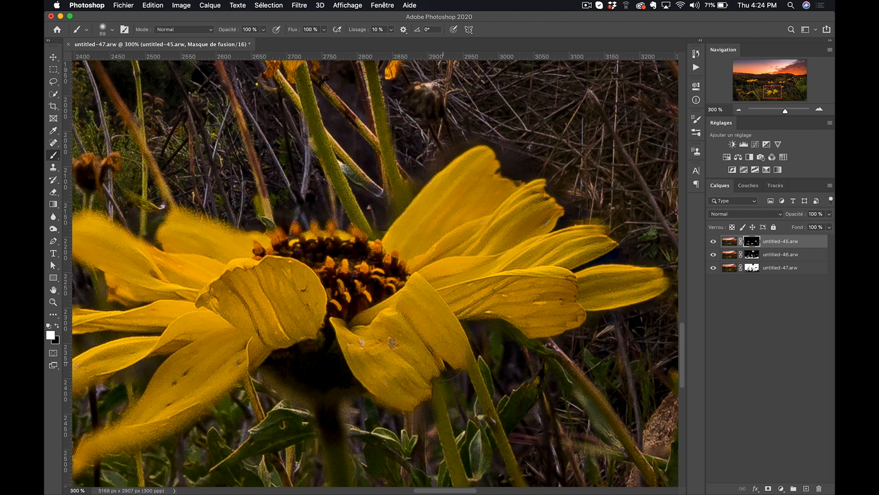
# Paint white on the untitled-45 layer's mask over the central flower's left petals and along its centre
pyautogui.moveTo(246, 347); pyautogui.dragTo(391, 292)
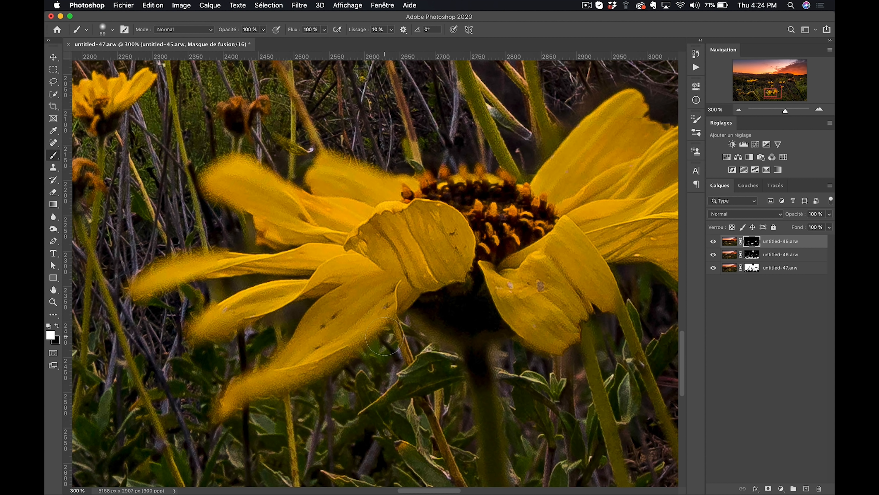
pyautogui.moveTo(290, 372); pyautogui.dragTo(223, 406)
pyautogui.moveTo(308, 289); pyautogui.dragTo(205, 318)
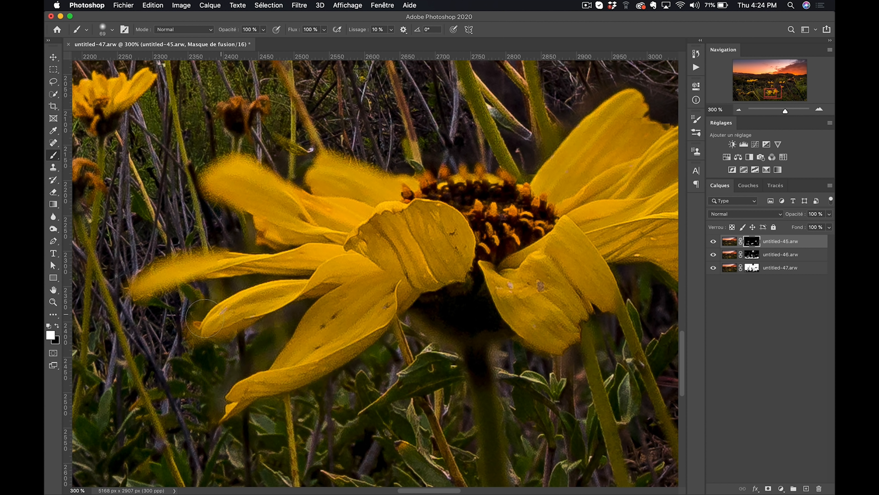
pyautogui.moveTo(232, 246); pyautogui.dragTo(192, 284)
pyautogui.moveTo(244, 170)
pyautogui.mouseDown()
pyautogui.moveTo(266, 184)
pyautogui.moveTo(288, 151)
pyautogui.moveTo(422, 189)
pyautogui.moveTo(397, 177)
pyautogui.moveTo(520, 188)
pyautogui.mouseUp()
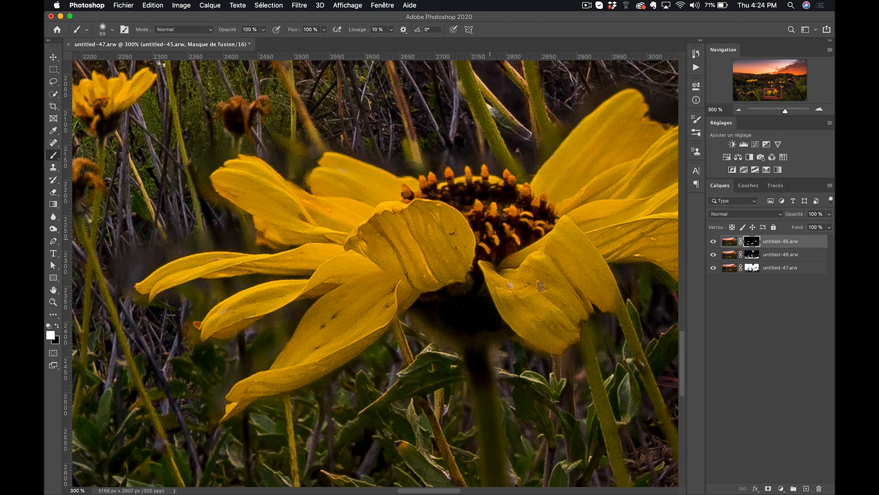
pyautogui.moveTo(166, 265)
pyautogui.mouseDown()
pyautogui.moveTo(179, 227)
pyautogui.moveTo(227, 176)
pyautogui.mouseUp()
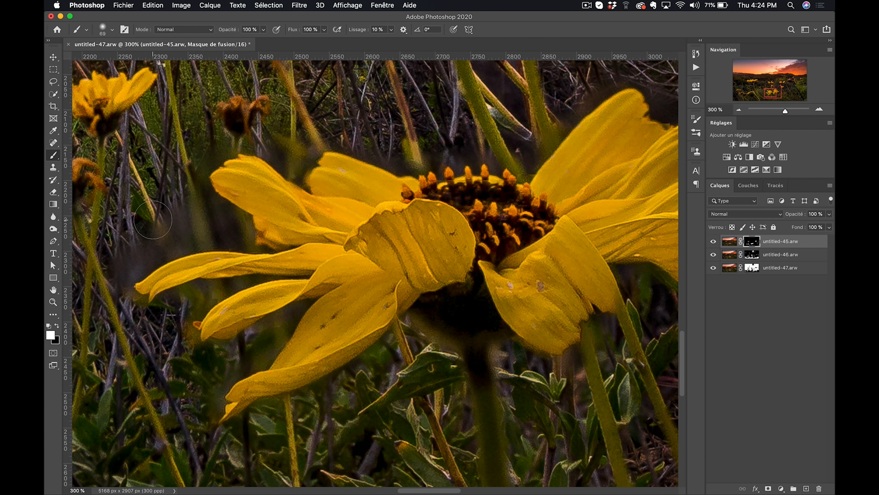
# Paint black on the untitled-45 mask around the left petals to restore the background, and white over the upper stem
pyautogui.moveTo(142, 217); pyautogui.dragTo(218, 223)
pyautogui.moveTo(139, 251); pyautogui.dragTo(175, 233)
pyautogui.moveTo(187, 163)
pyautogui.mouseDown()
pyautogui.moveTo(232, 120)
pyautogui.moveTo(278, 125)
pyautogui.mouseUp()
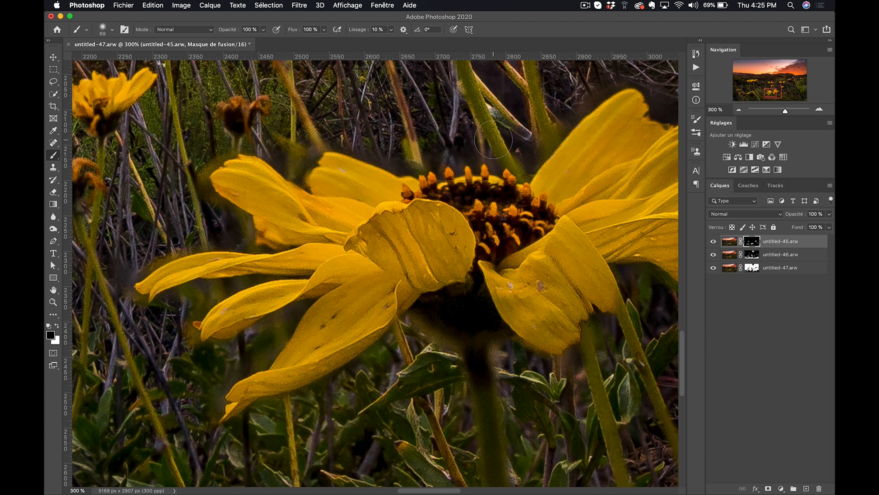
pyautogui.press('x')
pyautogui.moveTo(465, 350); pyautogui.dragTo(485, 388)
# Examine the retouched central flower's edges up close and within the whole blended image
pyautogui.press('z')
pyautogui.keyDown('alt'); pyautogui.click(220, 85); pyautogui.keyUp('alt')
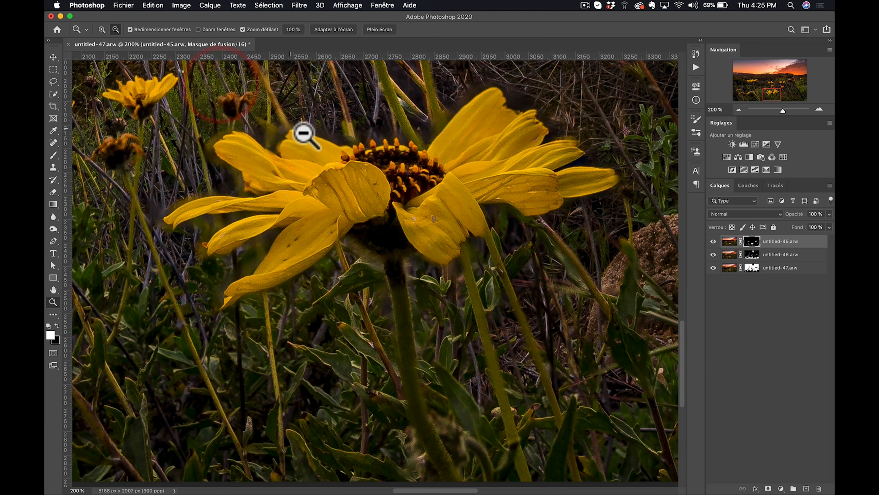
pyautogui.press('x')
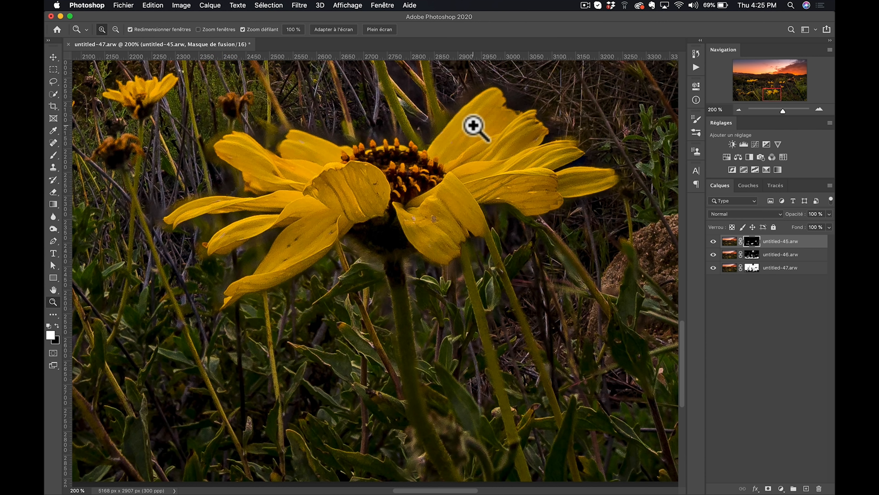
pyautogui.click(437, 110)
pyautogui.press('b')
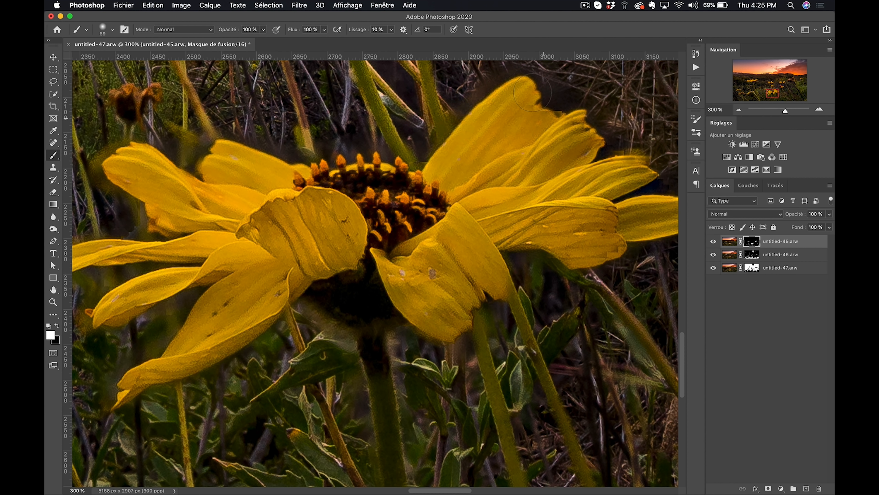
pyautogui.press('z')
pyautogui.click(366, 183)
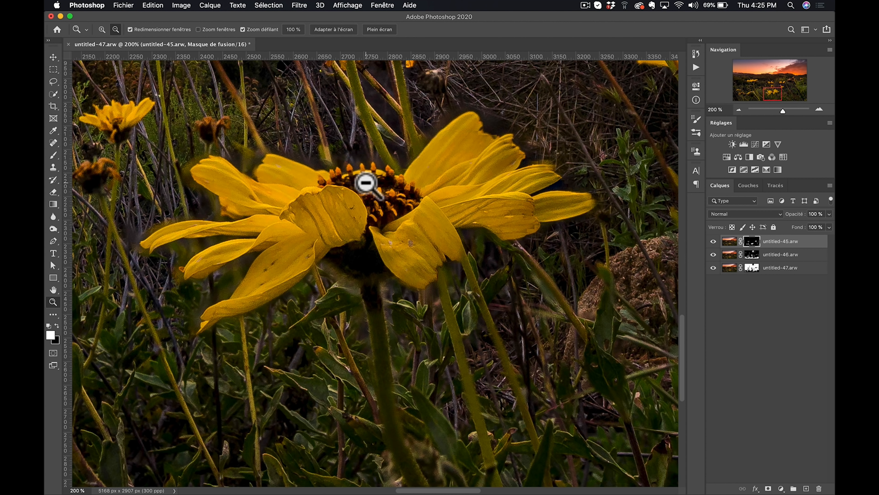
pyautogui.click(364, 182)
pyautogui.click(314, 198)
pyautogui.click(366, 228)
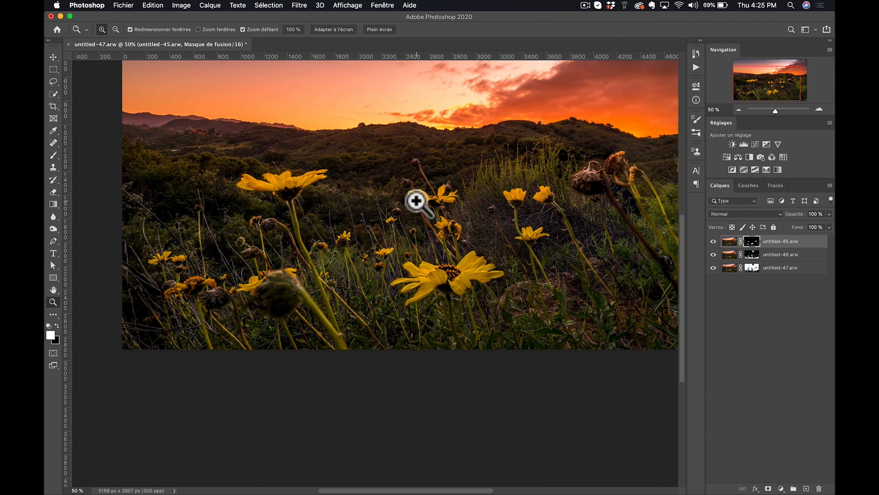
pyautogui.click(416, 200)
pyautogui.keyDown('alt'); pyautogui.click(417, 201); pyautogui.keyUp('alt')
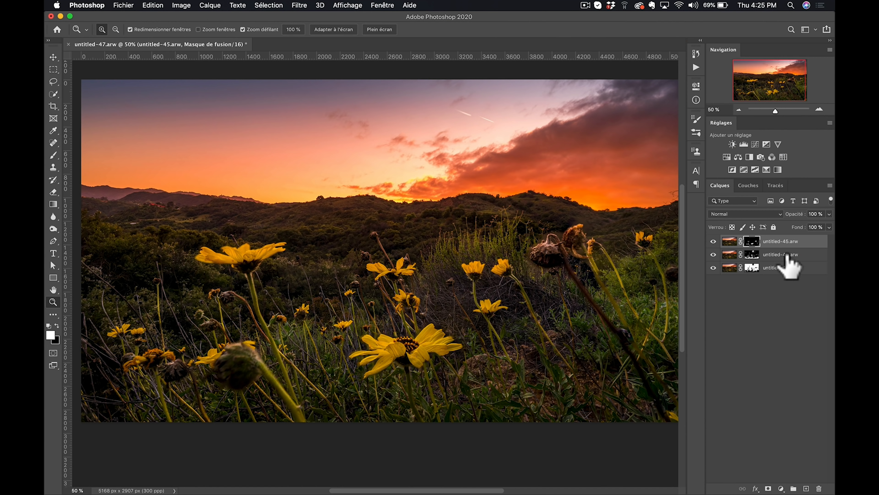
# Select all three masked layers and flatten the image
pyautogui.keyDown('shift'); pyautogui.click(811, 268); pyautogui.keyUp('shift')
pyautogui.rightClick(812, 270)
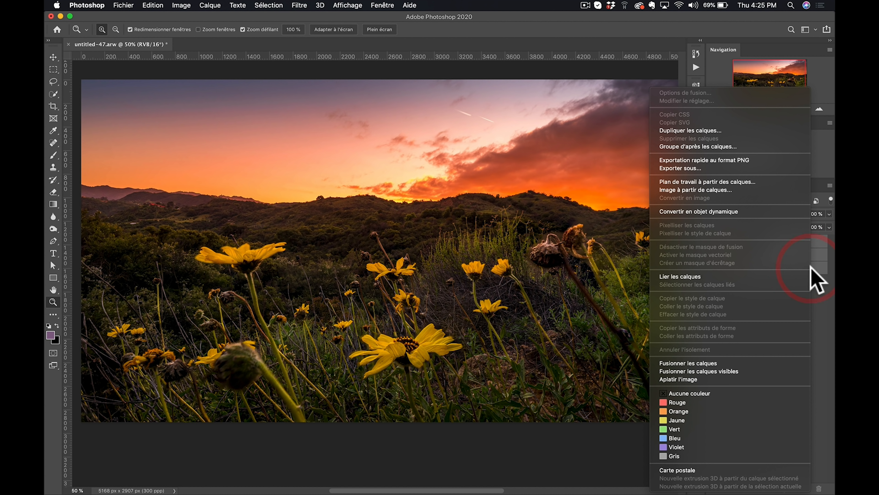
pyautogui.click(727, 378)
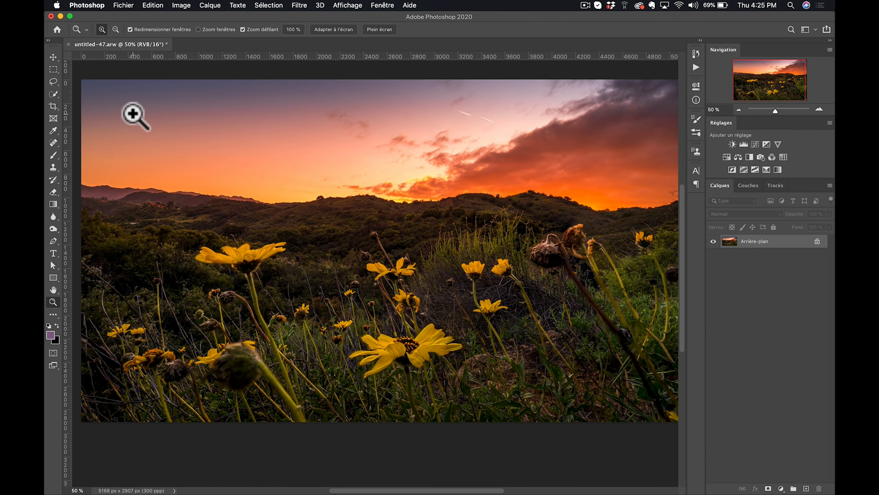
# Lasso the central foreground flower together with its stem and copy the selection to a new layer
pyautogui.press('l')
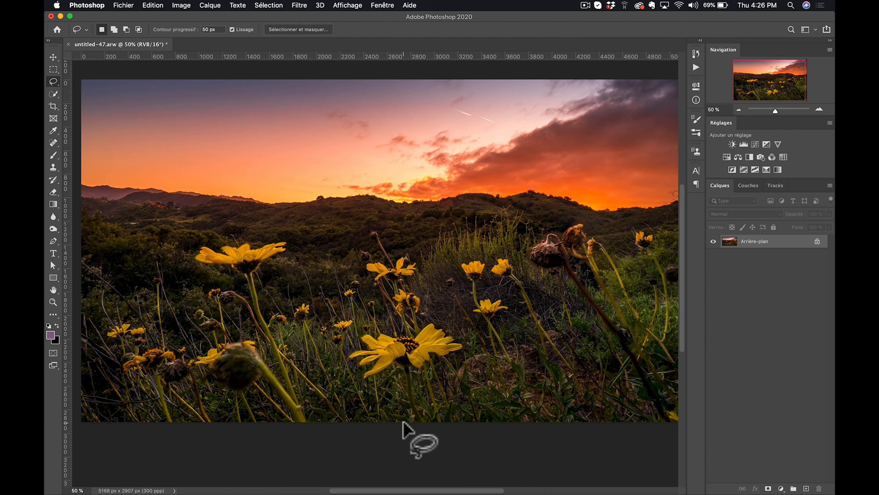
pyautogui.moveTo(396, 404)
pyautogui.mouseDown()
pyautogui.moveTo(387, 379)
pyautogui.moveTo(358, 385)
pyautogui.moveTo(334, 344)
pyautogui.moveTo(446, 314)
pyautogui.moveTo(477, 341)
pyautogui.moveTo(422, 379)
pyautogui.moveTo(442, 446)
pyautogui.mouseUp()
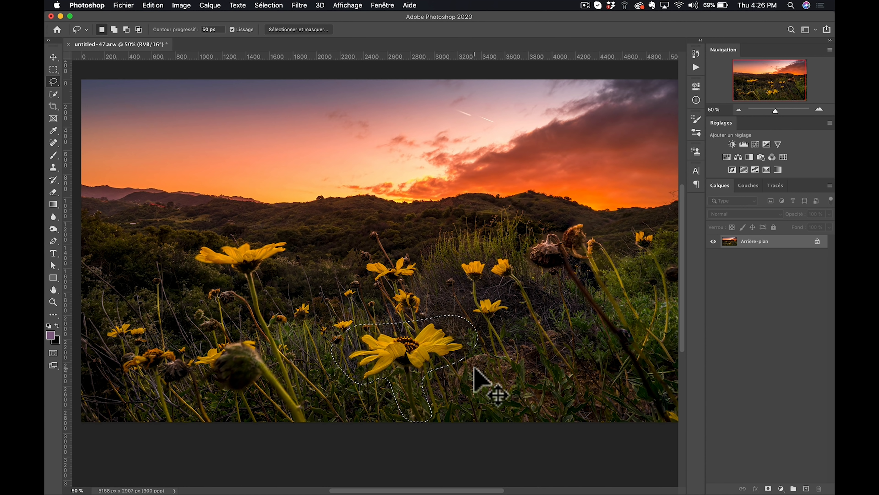
pyautogui.press('super+j')
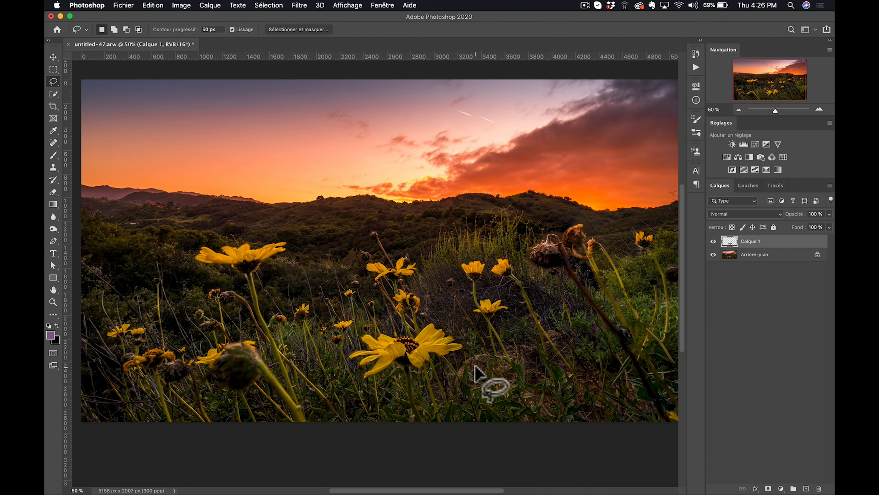
# Free-transform the Calque 1 flower to cover the blurred foreground bud, with width about 92% and rotation about -17°
pyautogui.keyDown('alt'); pyautogui.click(713, 242); pyautogui.keyUp('alt')
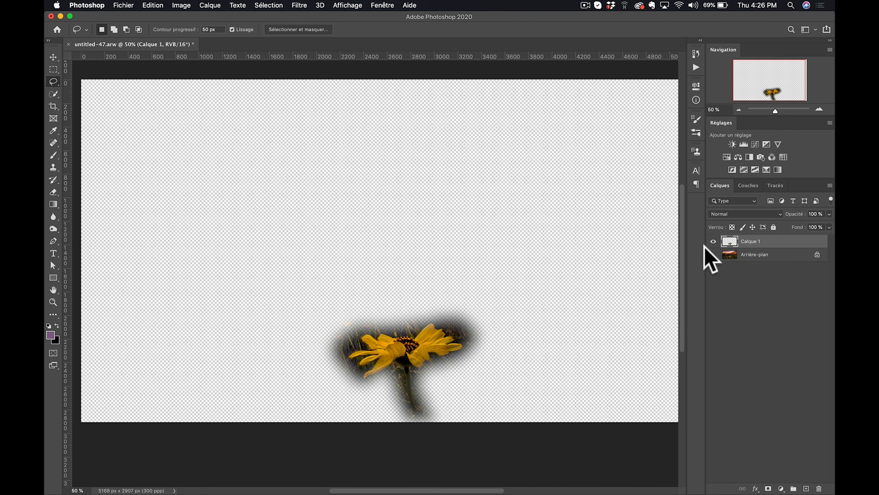
pyautogui.keyDown('alt'); pyautogui.click(713, 242); pyautogui.keyUp('alt')
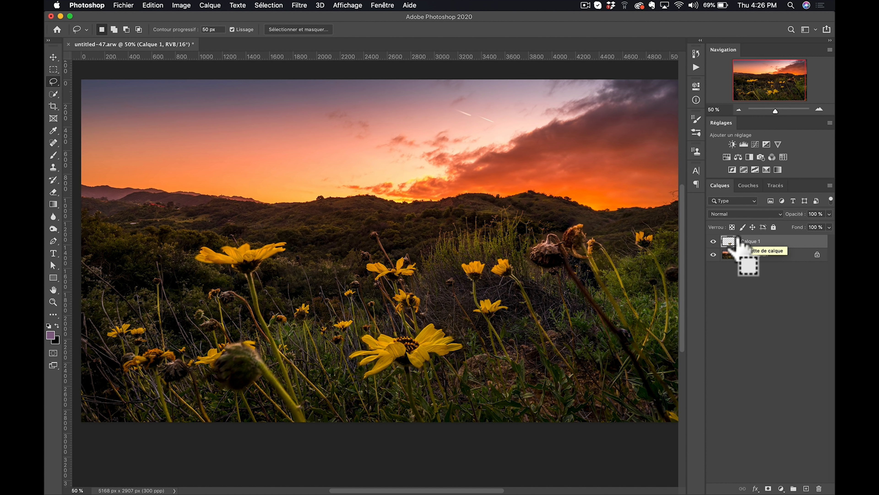
pyautogui.click(152, 6)
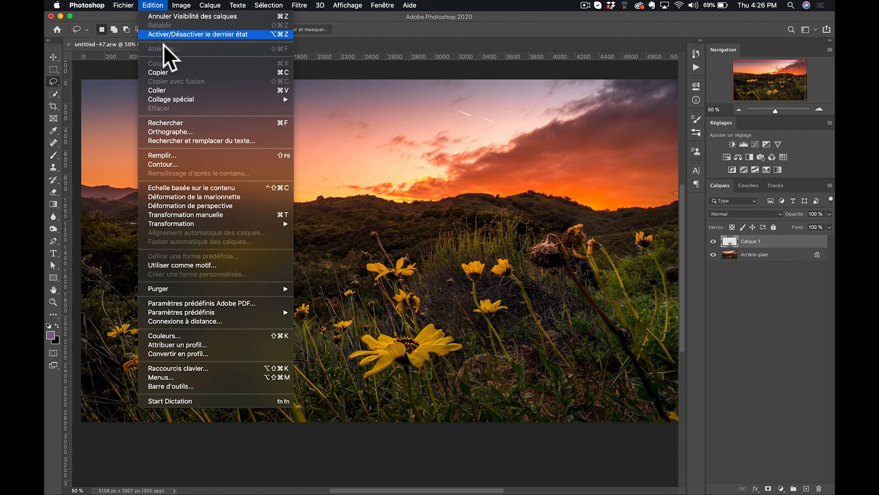
pyautogui.click(246, 215)
pyautogui.moveTo(422, 354); pyautogui.dragTo(262, 366)
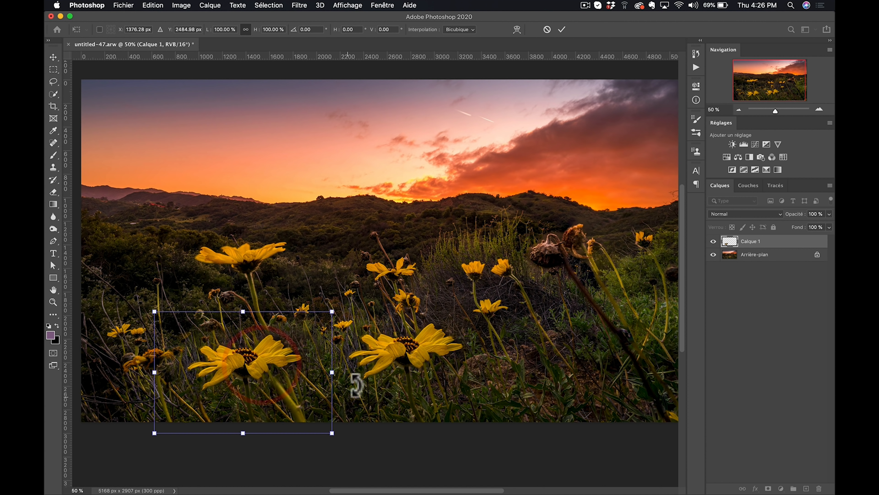
pyautogui.moveTo(331, 373); pyautogui.dragTo(318, 372)
pyautogui.moveTo(328, 306); pyautogui.dragTo(300, 285)
pyautogui.moveTo(244, 360)
pyautogui.mouseDown()
pyautogui.moveTo(441, 324)
pyautogui.moveTo(260, 360)
pyautogui.mouseUp()
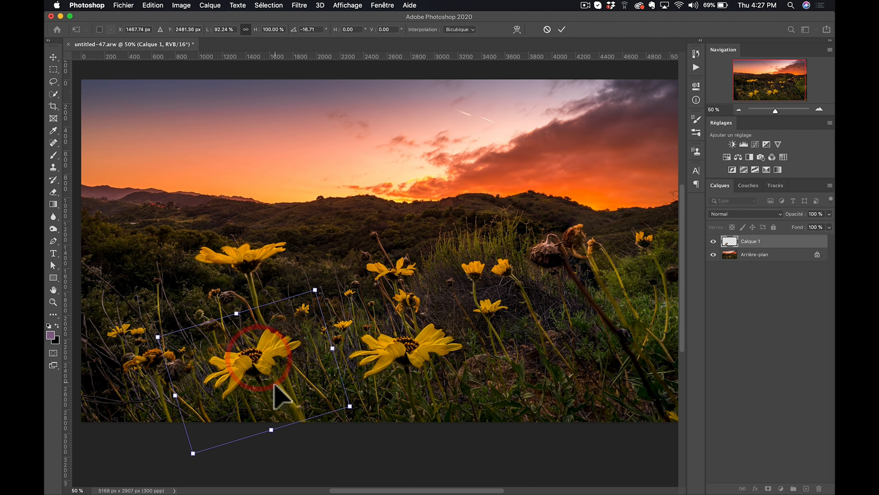
pyautogui.press('Return')
# Hide Calque 1, lasso the tall foreground flower with its stem on Arrière-plan, and copy it to a new layer
pyautogui.press('l')
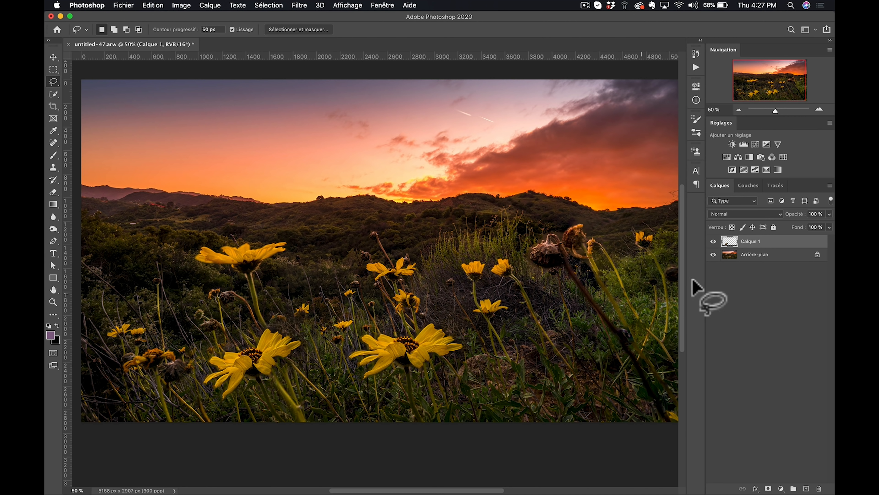
pyautogui.click(713, 241)
pyautogui.click(728, 255)
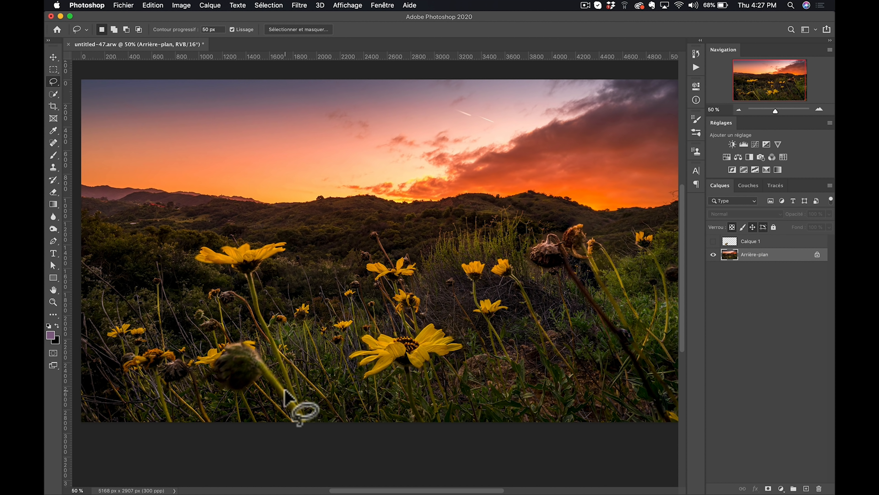
pyautogui.moveTo(283, 381)
pyautogui.mouseDown()
pyautogui.moveTo(242, 291)
pyautogui.moveTo(183, 251)
pyautogui.moveTo(200, 236)
pyautogui.moveTo(307, 243)
pyautogui.moveTo(260, 286)
pyautogui.moveTo(294, 388)
pyautogui.mouseUp()
pyautogui.press('super+j')
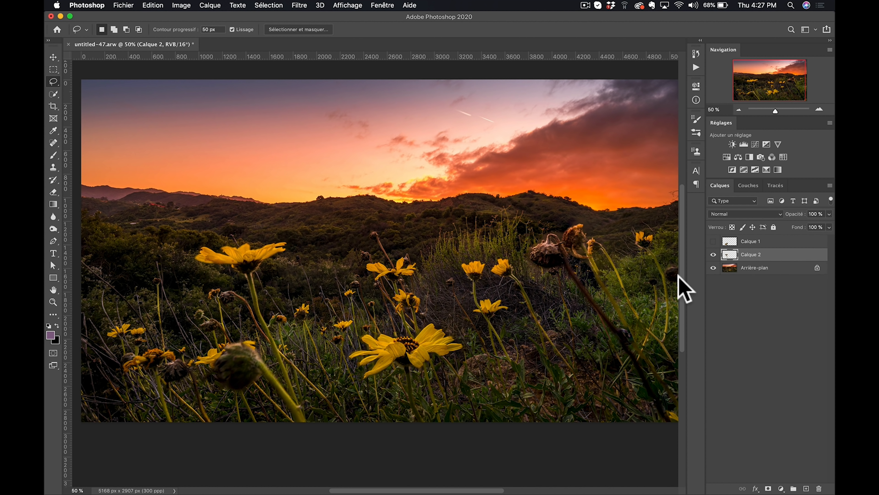
# Free-transform the Calque 2 flower, moving it over the dried flower heads near the image's right edge and rotating it about -17.5°
pyautogui.press('super+t')
pyautogui.moveTo(246, 312); pyautogui.dragTo(552, 302)
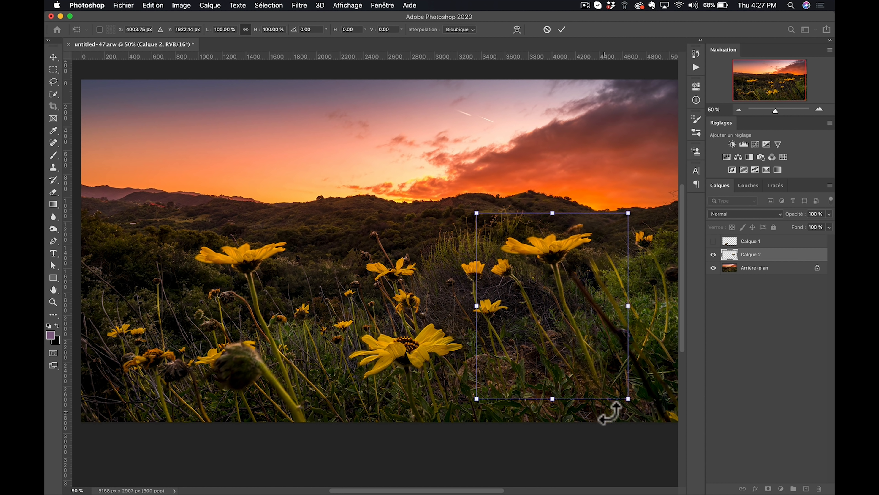
pyautogui.moveTo(630, 410); pyautogui.dragTo(663, 364)
pyautogui.moveTo(554, 330); pyautogui.dragTo(576, 355)
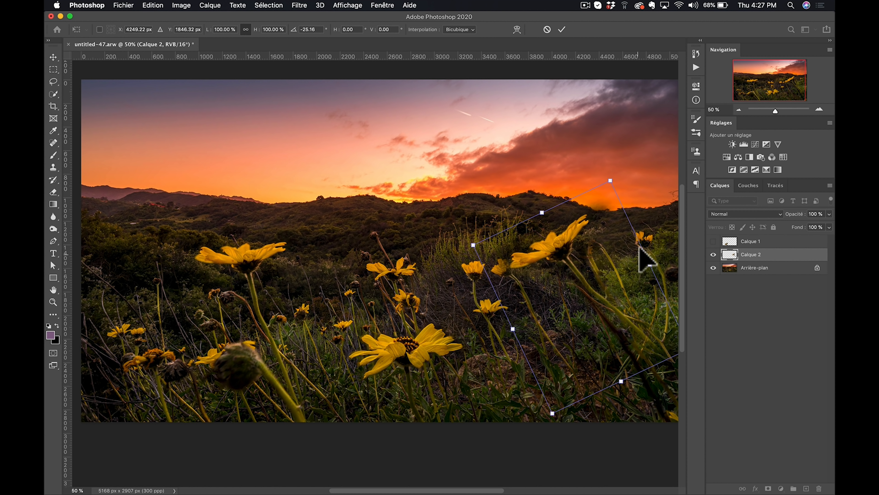
pyautogui.moveTo(645, 229); pyautogui.dragTo(648, 237)
pyautogui.moveTo(601, 270); pyautogui.dragTo(599, 281)
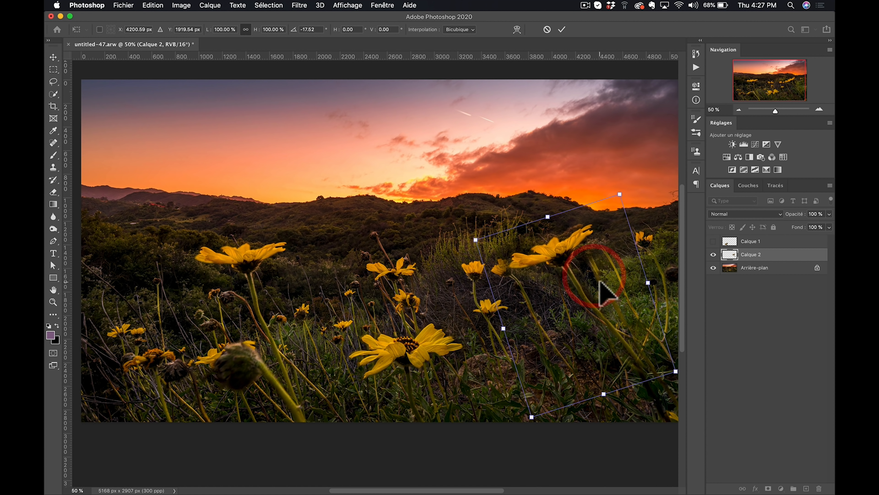
pyautogui.press('Return')
# Add a layer mask to Calque 2 and paint black around the flower's left petals to restore the background
pyautogui.press('l')
pyautogui.press('x')
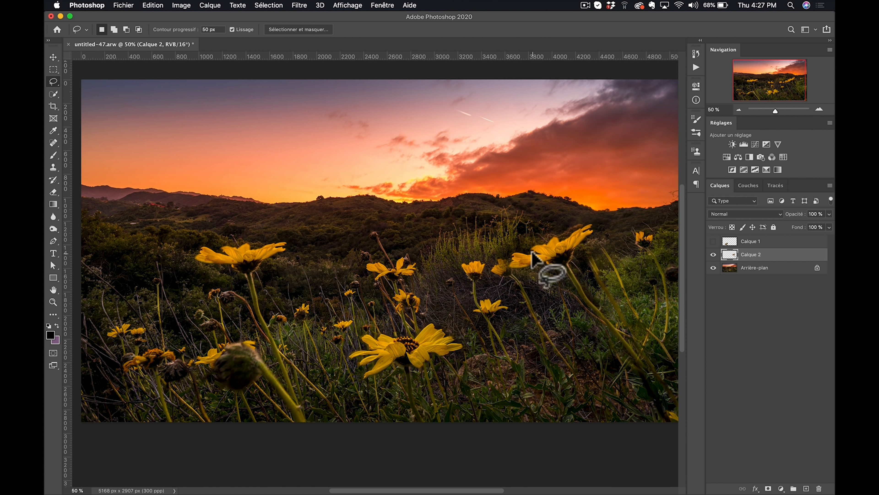
pyautogui.keyDown('super'); pyautogui.click(538, 255); pyautogui.keyUp('super')
pyautogui.keyDown('super'); pyautogui.click(538, 255); pyautogui.keyUp('super')
pyautogui.click(768, 489)
pyautogui.press('b')
pyautogui.moveTo(522, 301)
pyautogui.mouseDown()
pyautogui.moveTo(537, 292)
pyautogui.moveTo(493, 298)
pyautogui.mouseUp()
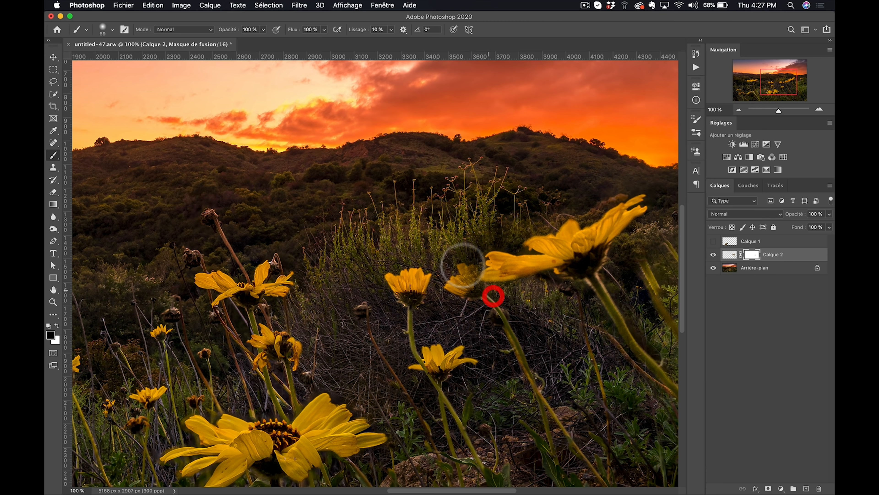
pyautogui.moveTo(514, 247)
pyautogui.mouseDown()
pyautogui.moveTo(459, 242)
pyautogui.moveTo(493, 225)
pyautogui.moveTo(466, 248)
pyautogui.mouseUp()
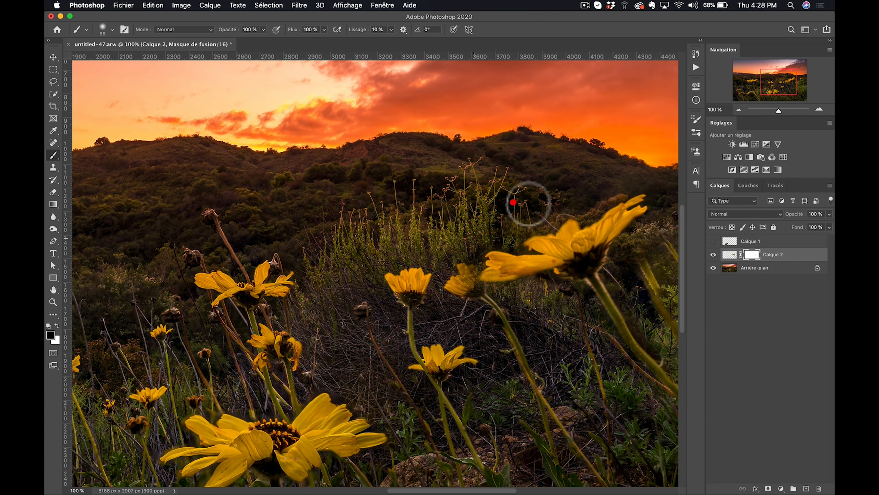
# Undo the black stroke above the upper petals and mask the area beside them to restore the small dried flower and its stem
pyautogui.moveTo(565, 215)
pyautogui.mouseDown()
pyautogui.moveTo(627, 183)
pyautogui.moveTo(598, 197)
pyautogui.moveTo(629, 192)
pyautogui.mouseUp()
pyautogui.press('super+z')
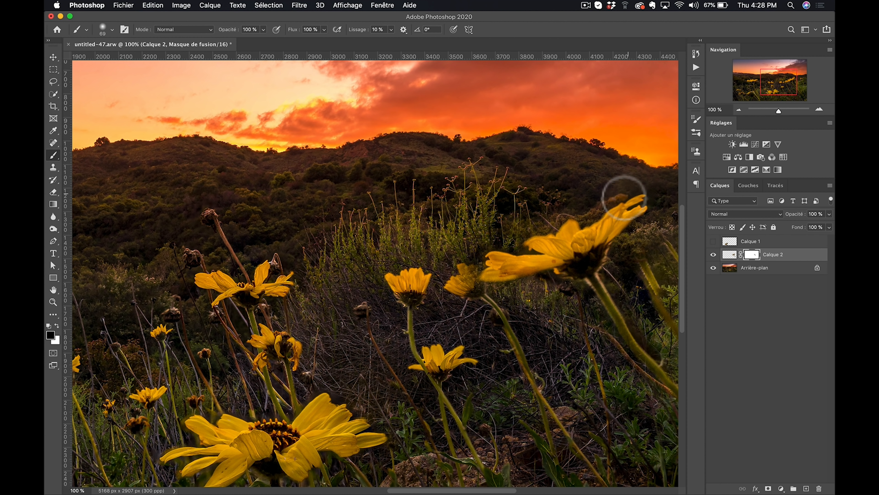
pyautogui.press('x')
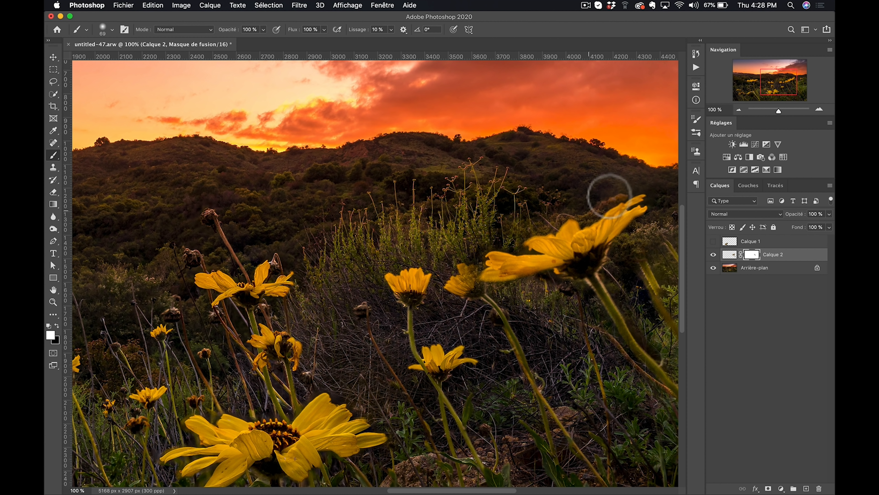
pyautogui.moveTo(639, 230); pyautogui.dragTo(560, 183)
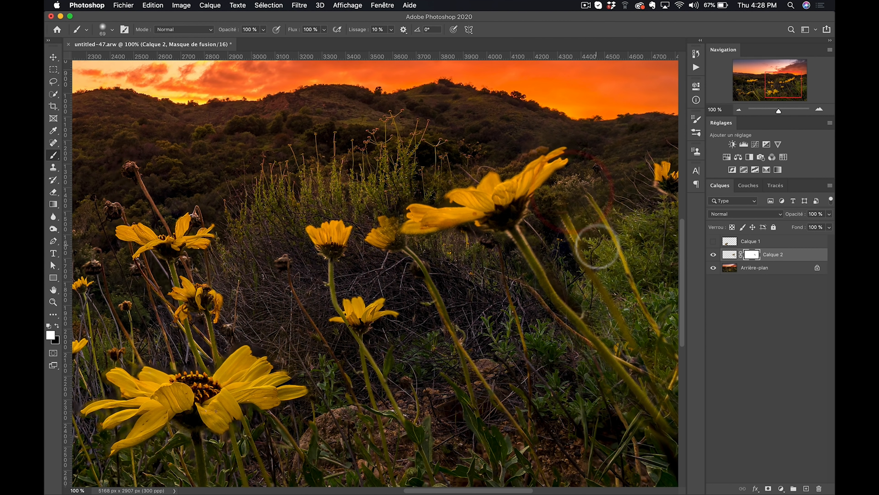
pyautogui.press('x')
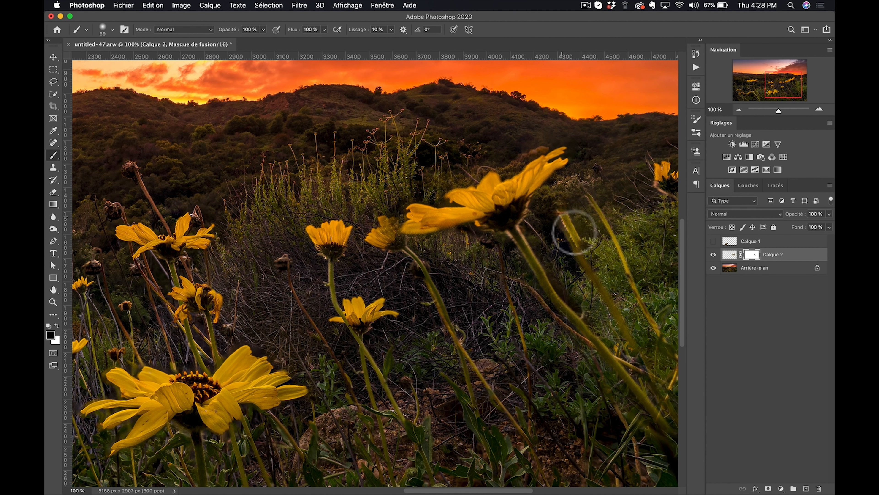
pyautogui.moveTo(561, 198); pyautogui.dragTo(572, 194)
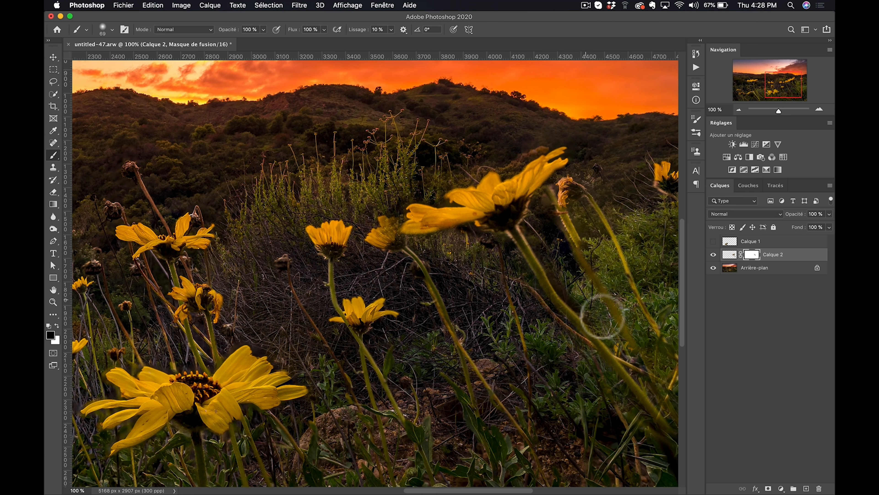
# Clean up the Calque 2 mask around the small yellow flower beside the left petal tip
pyautogui.press('z')
pyautogui.moveTo(412, 264)
pyautogui.mouseDown()
pyautogui.moveTo(347, 265)
pyautogui.moveTo(361, 259)
pyautogui.mouseUp()
pyautogui.click(361, 258)
pyautogui.press('b')
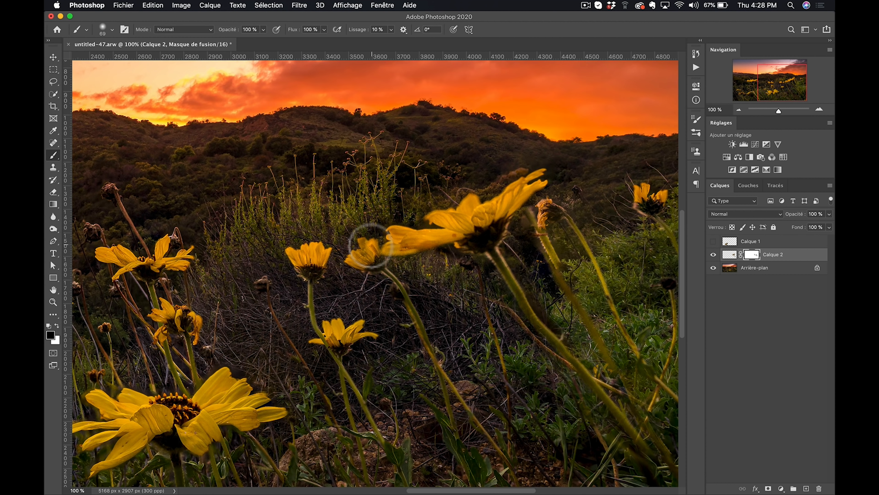
# Show the Calque 1 flower layer again and check the whole composite
pyautogui.press('z')
pyautogui.keyDown('alt'); pyautogui.click(269, 294); pyautogui.keyUp('alt')
pyautogui.keyDown('alt'); pyautogui.click(250, 306); pyautogui.keyUp('alt')
pyautogui.click(285, 289)
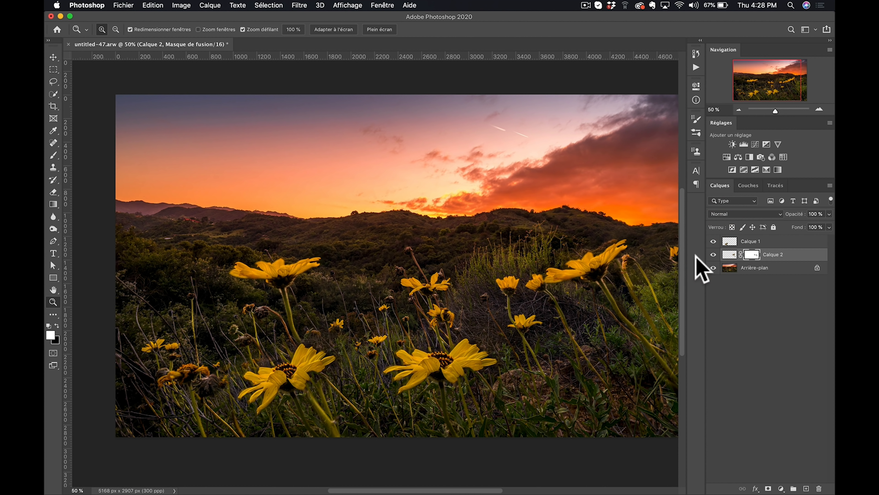
pyautogui.keyDown('alt'); pyautogui.click(350, 251); pyautogui.keyUp('alt')
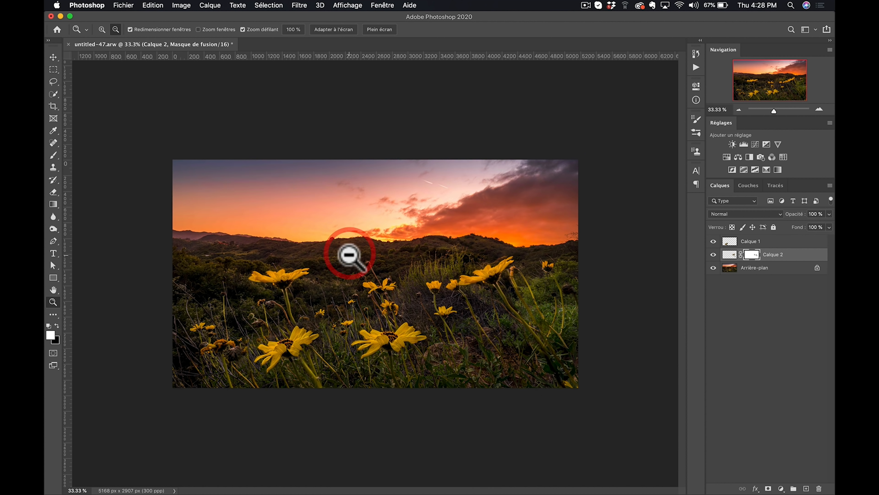
# Close the composite with its changes saved and switch to Lightroom Classic
pyautogui.click(124, 5)
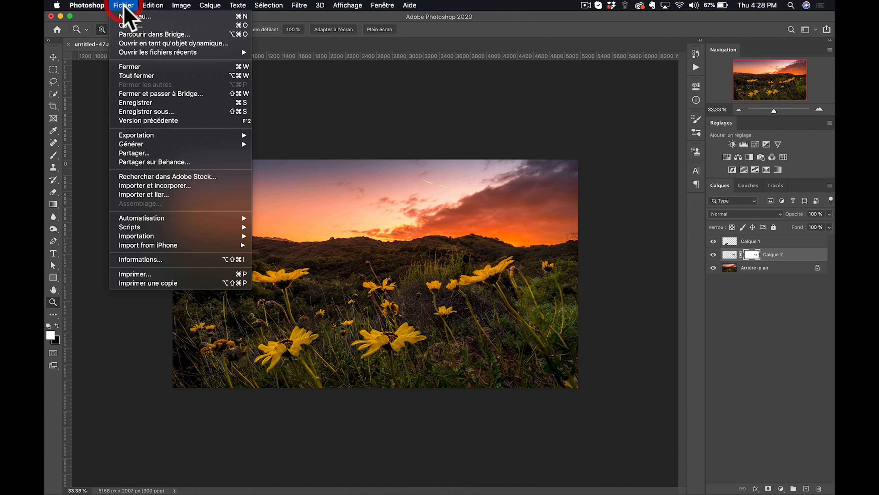
pyautogui.click(145, 68)
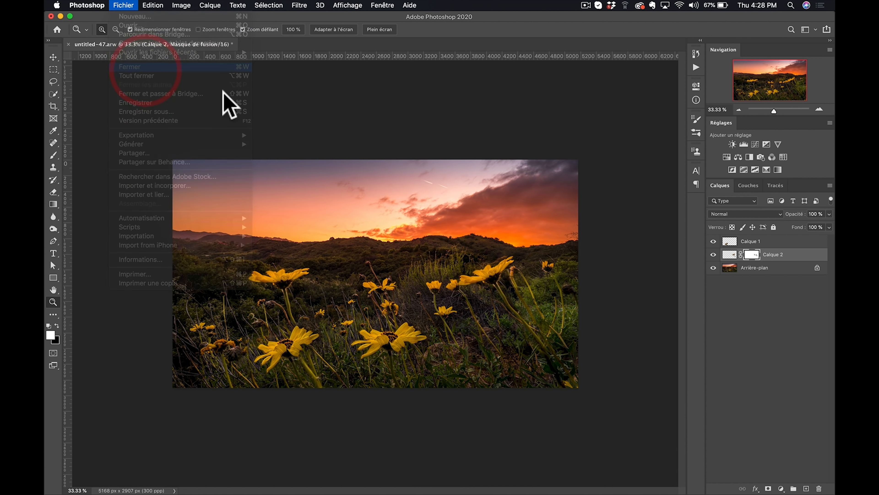
pyautogui.click(531, 171)
pyautogui.press('super+Tab')
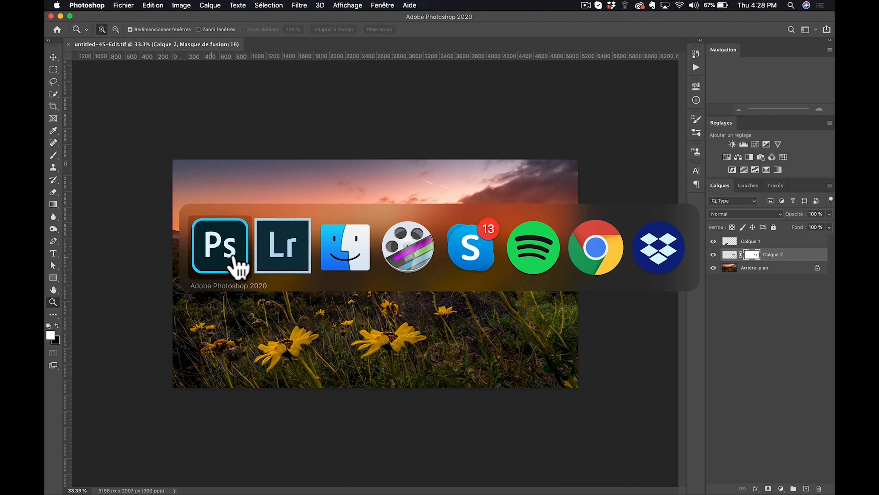
pyautogui.click(287, 246)
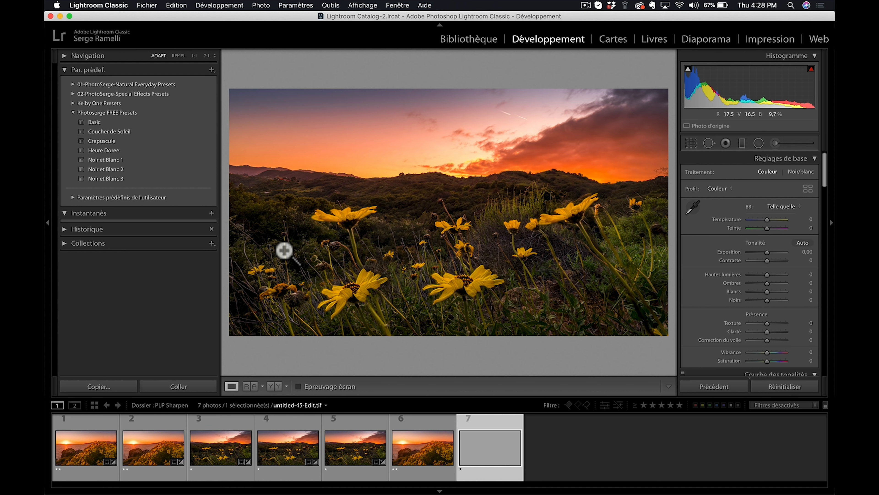
# Set Shadows to +43 and apply a slanted graduated filter over the lower foreground with Exposure about -0.97
pyautogui.click(775, 283)
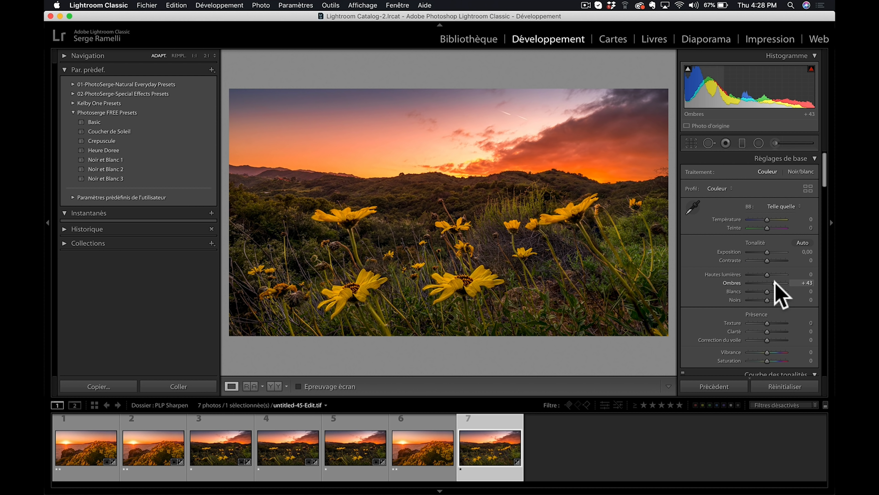
pyautogui.click(742, 143)
pyautogui.moveTo(492, 319)
pyautogui.mouseDown()
pyautogui.moveTo(477, 243)
pyautogui.moveTo(490, 236)
pyautogui.mouseUp()
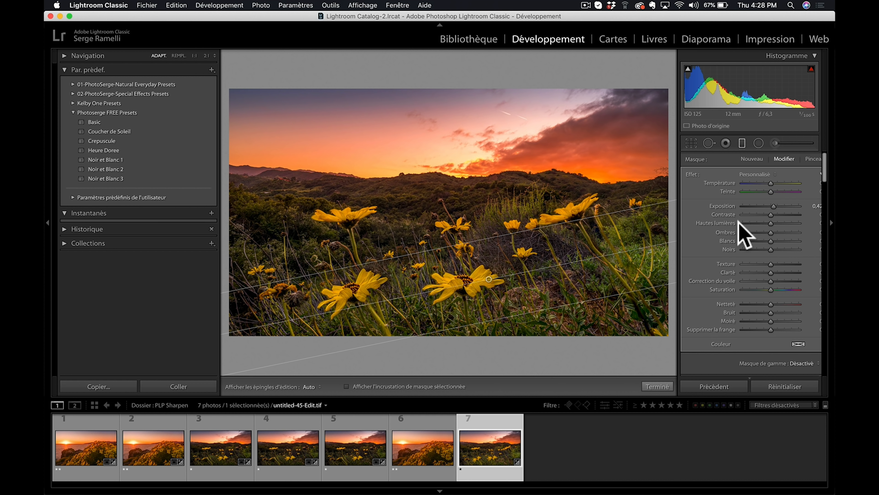
pyautogui.moveTo(773, 205); pyautogui.dragTo(763, 206)
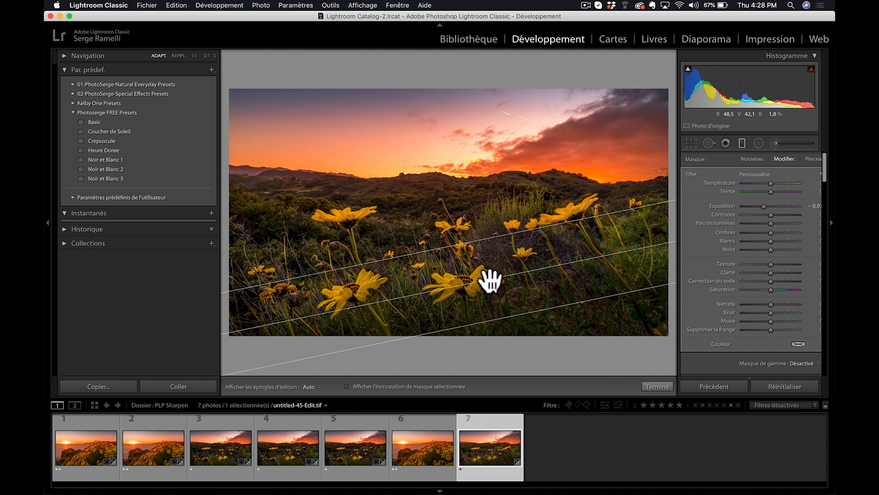
pyautogui.click(662, 384)
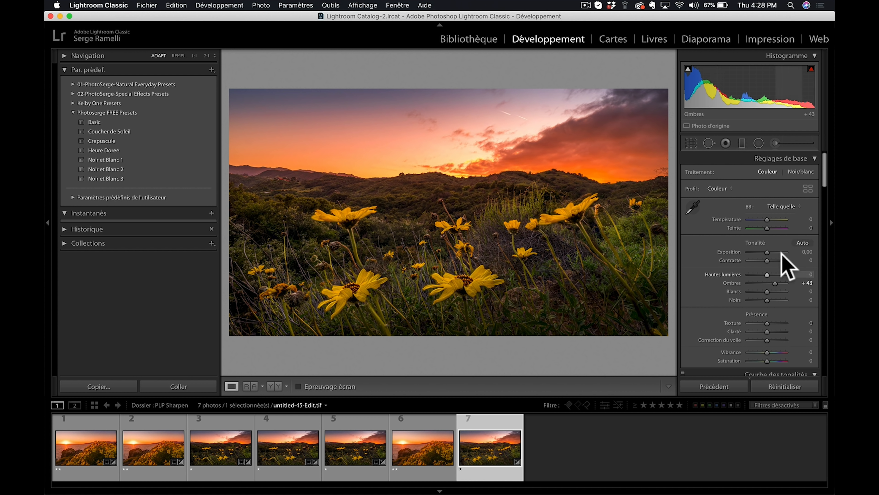
# Set the photo's Contrast to +25 and Exposure to +0.30
pyautogui.click(771, 261)
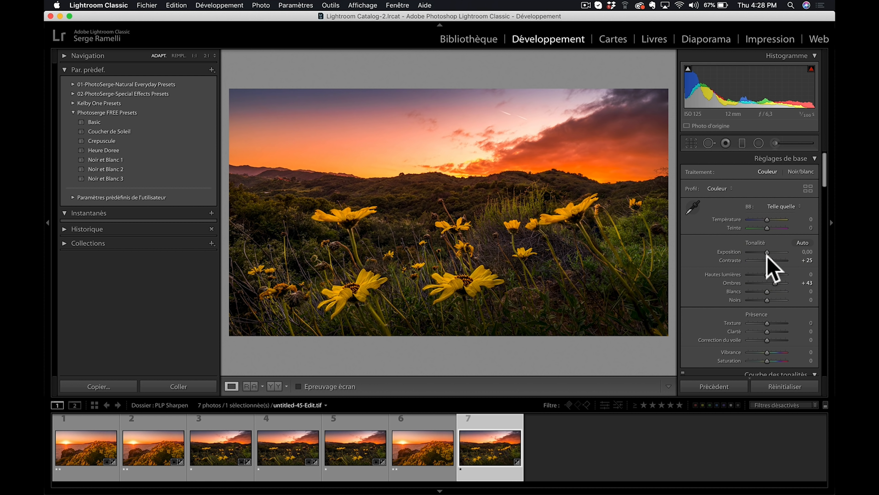
pyautogui.moveTo(766, 251); pyautogui.dragTo(767, 250)
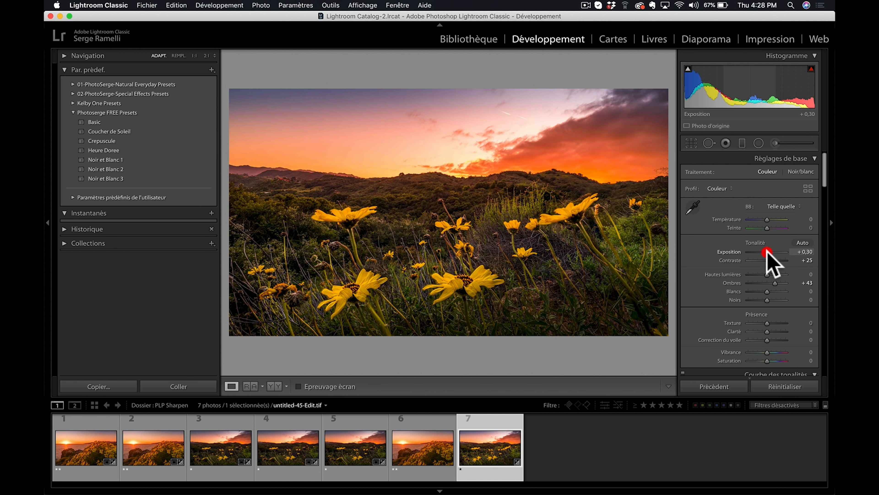